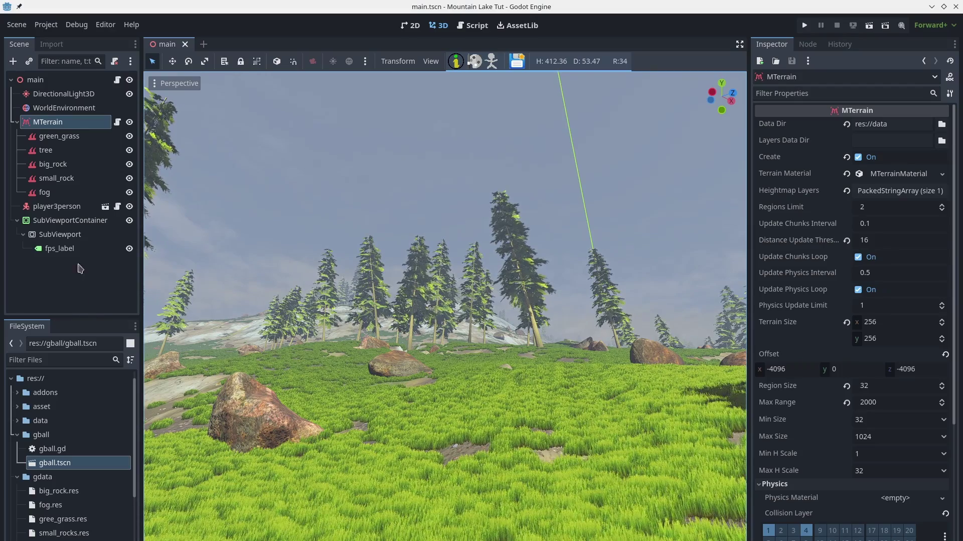
- On green_grass, check Active Color Data under Setting Lod 0's color data
left_click(69, 140)
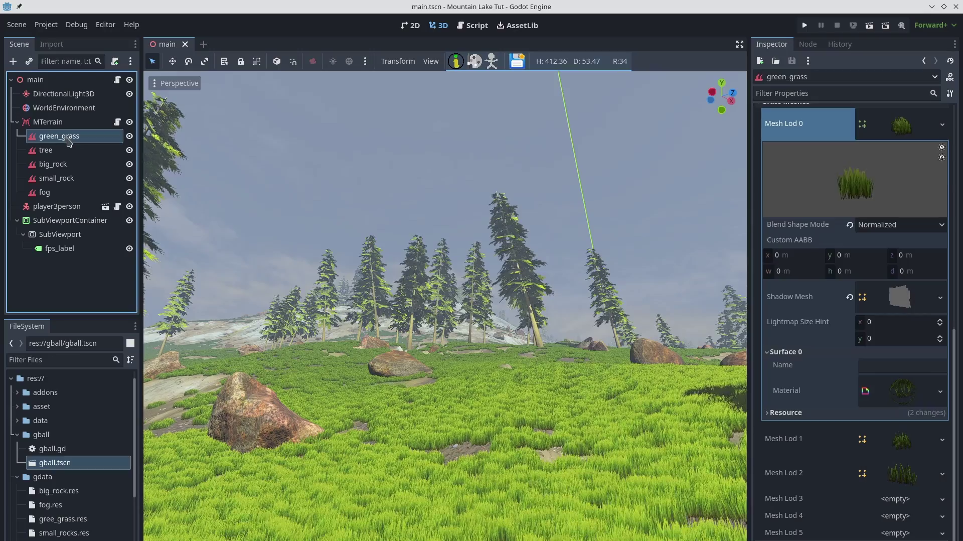
scroll(879, 360, "up", 5)
scroll(879, 361, "up", 5)
scroll(879, 360, "up", 2)
scroll(879, 360, "down", 3)
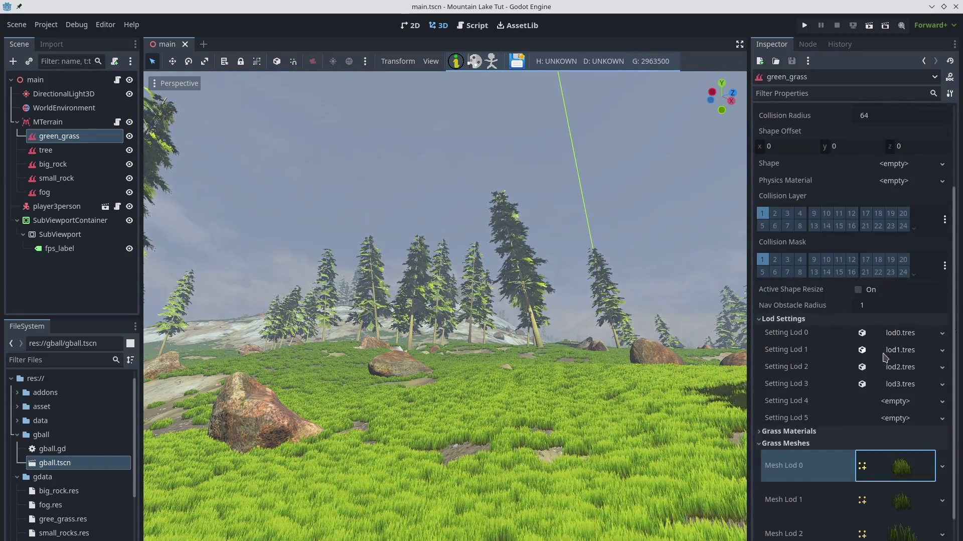
left_click(901, 333)
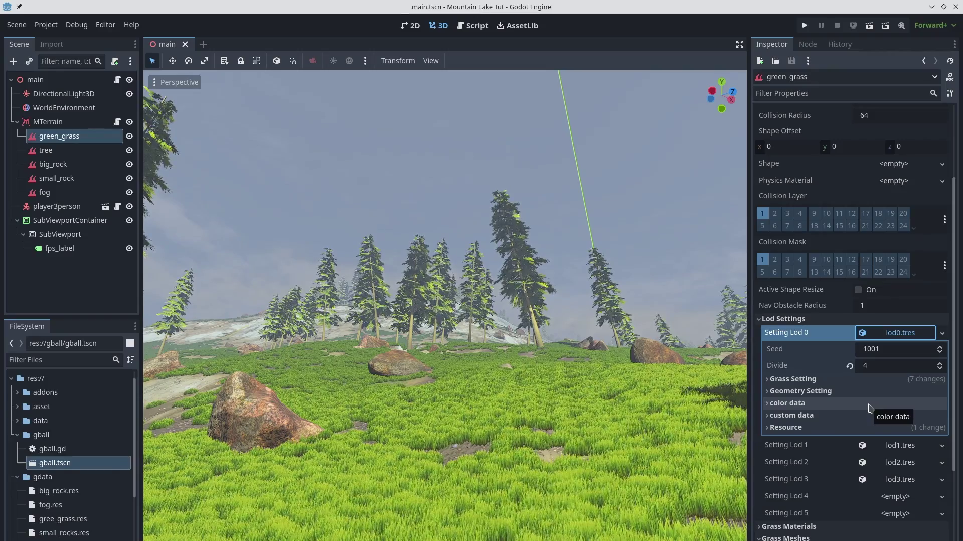
left_click(869, 405)
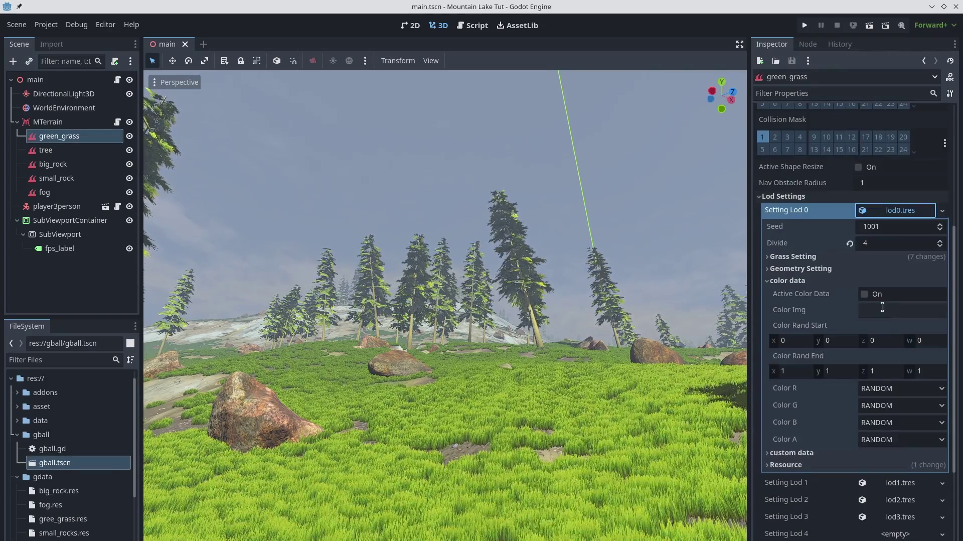
left_click(865, 295)
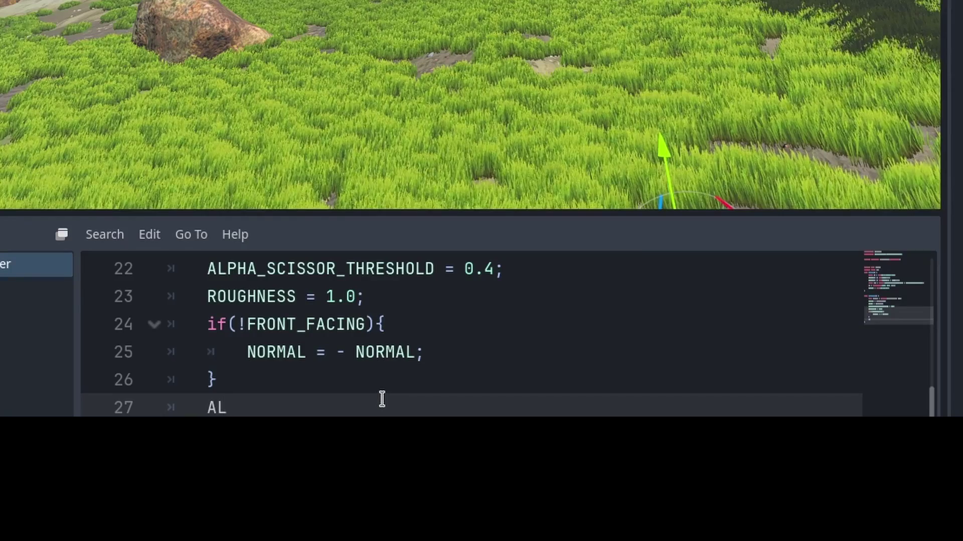
- Make line 20 of grass.gdshader read ALBEDO = albedo.rgb * COLOR.rgb; and save
type("BEDO = COLOR")
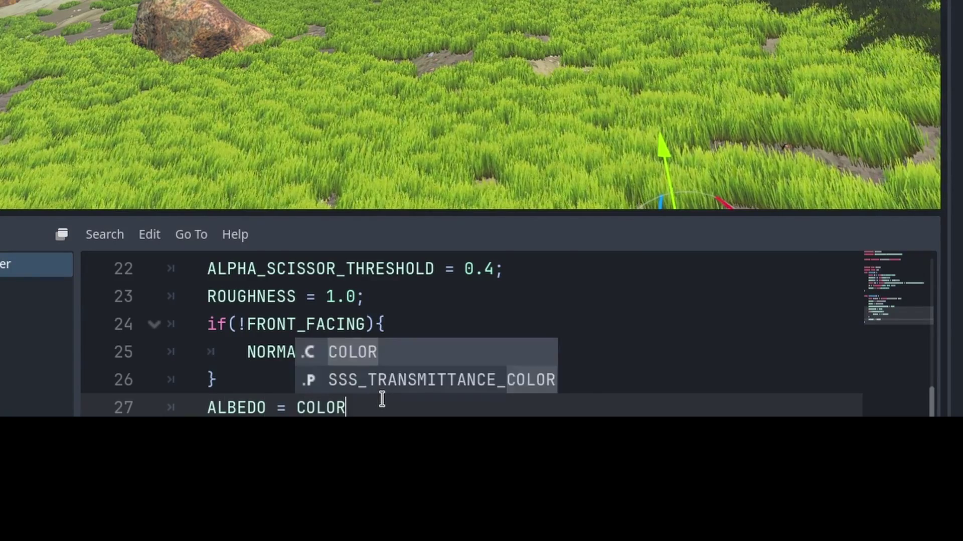
type(".rgb;")
key("Left")
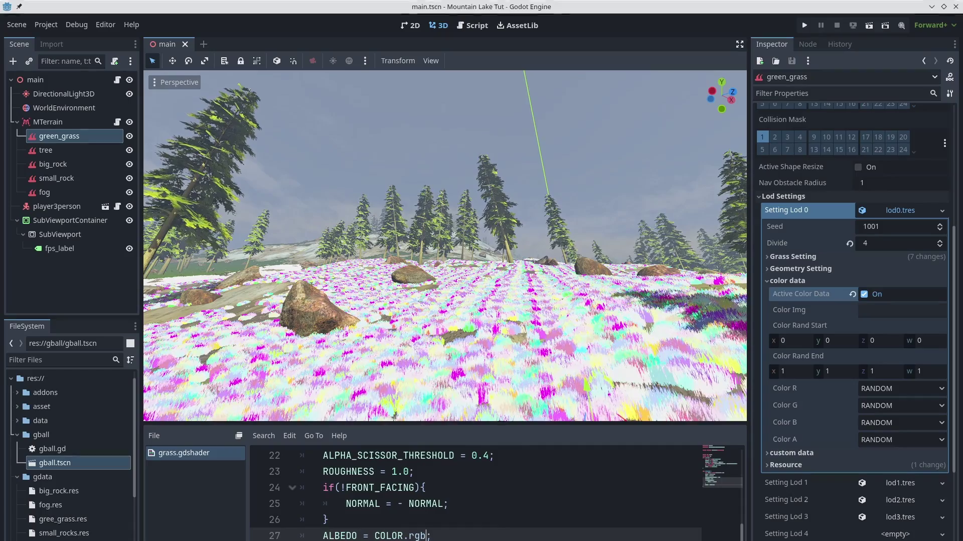
key("ctrl+z")
key("ctrl+shift+z")
key("ctrl+s")
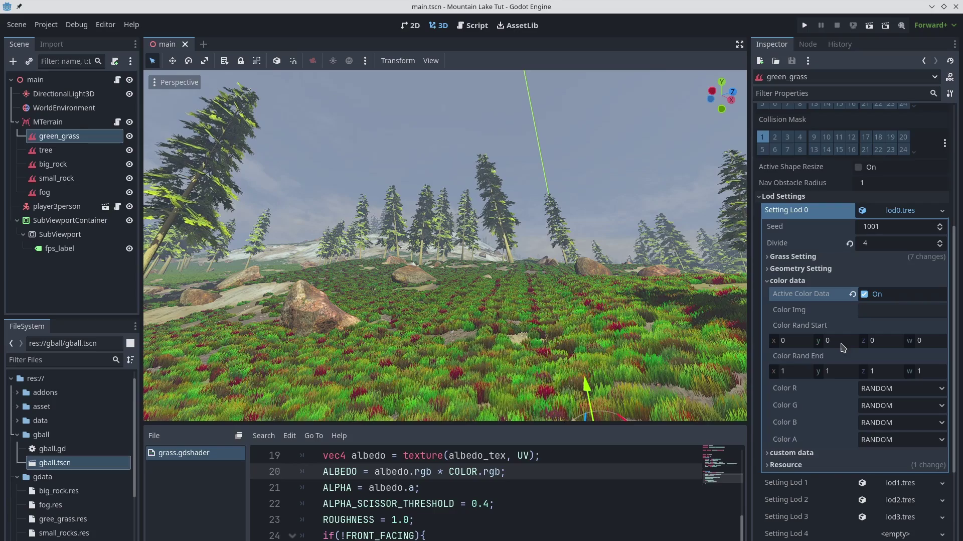
- Set Color Rand Start y to 0.8, then toggle Active Color Data off and on to compare
left_click(841, 343)
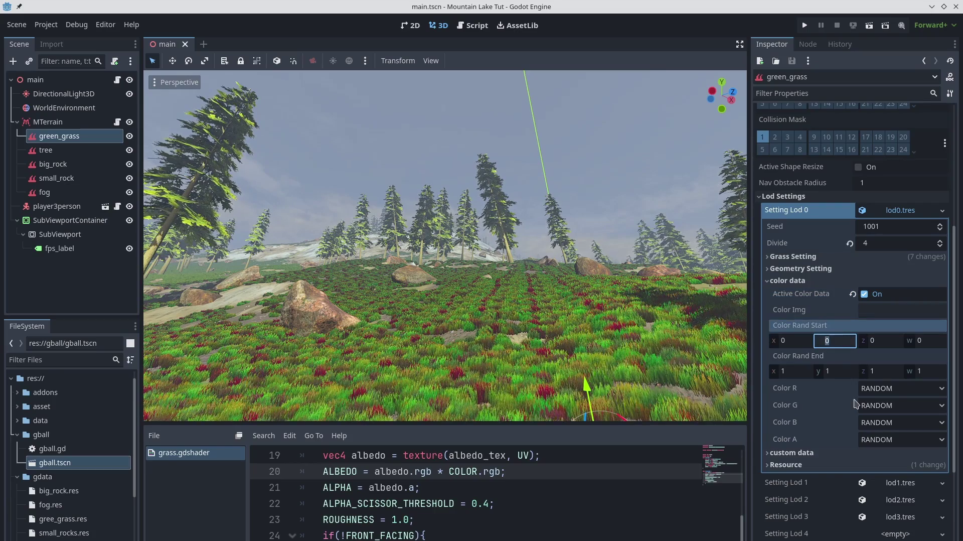
type("0.8")
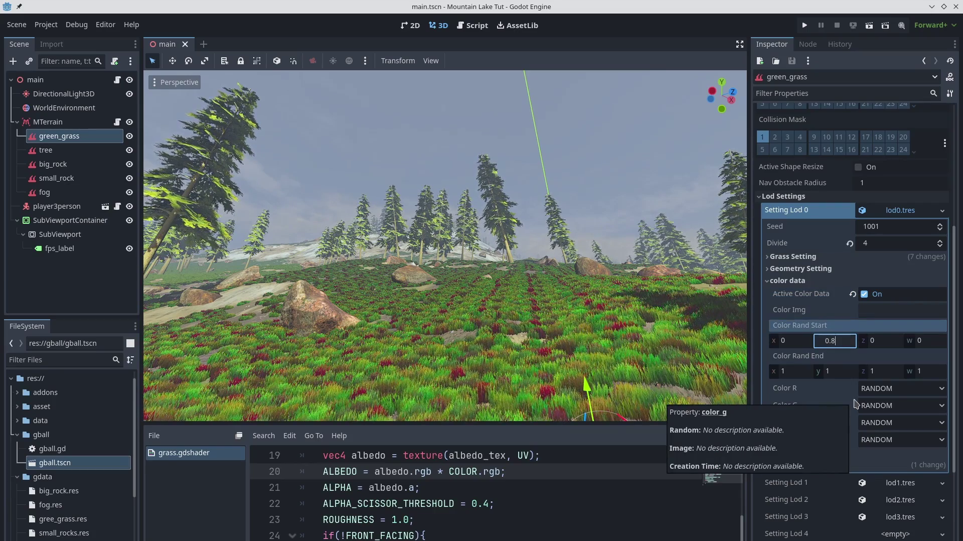
key("Return")
left_click(872, 295)
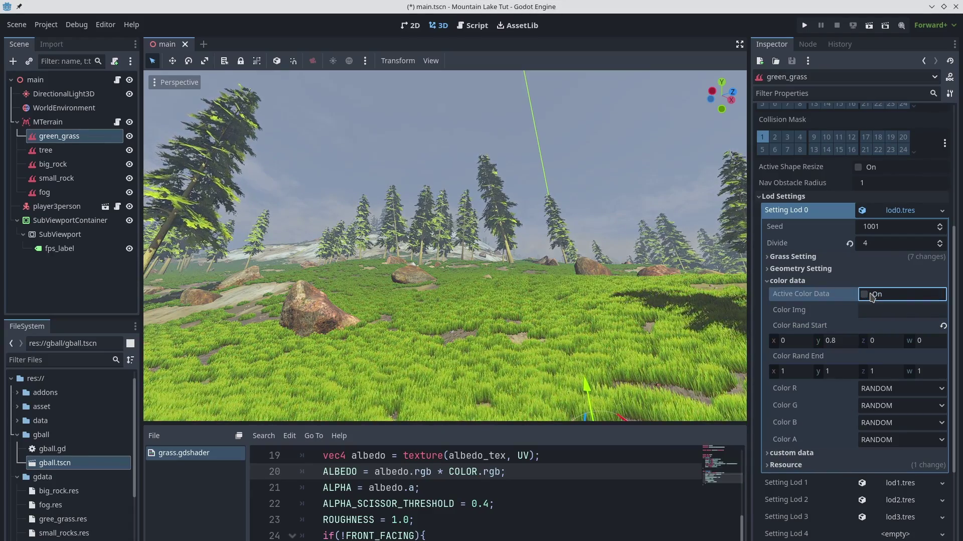
left_click(872, 295)
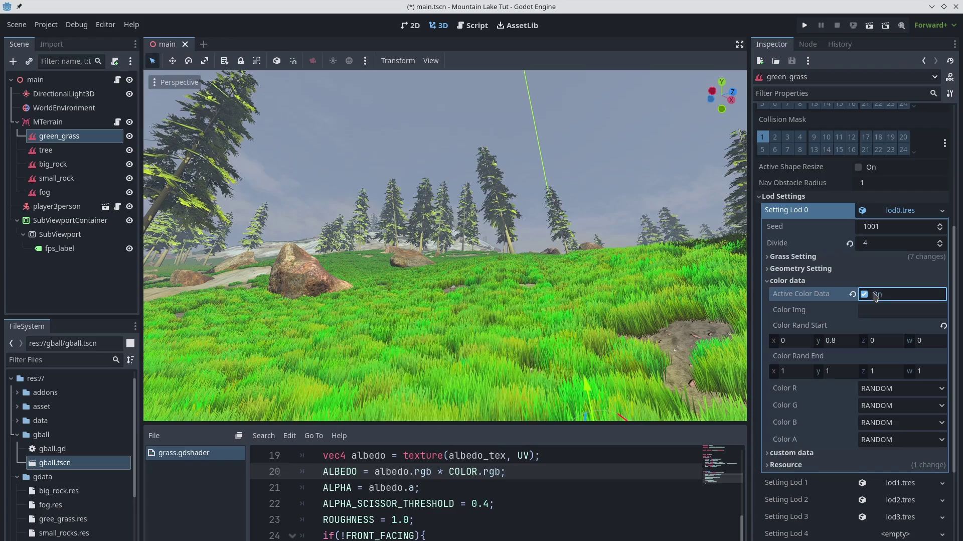
- Set Color Img to tcolor and Color R, G, B to IMAGE_R, IMAGE_G, IMAGE_B
left_click(883, 310)
type("tcolor")
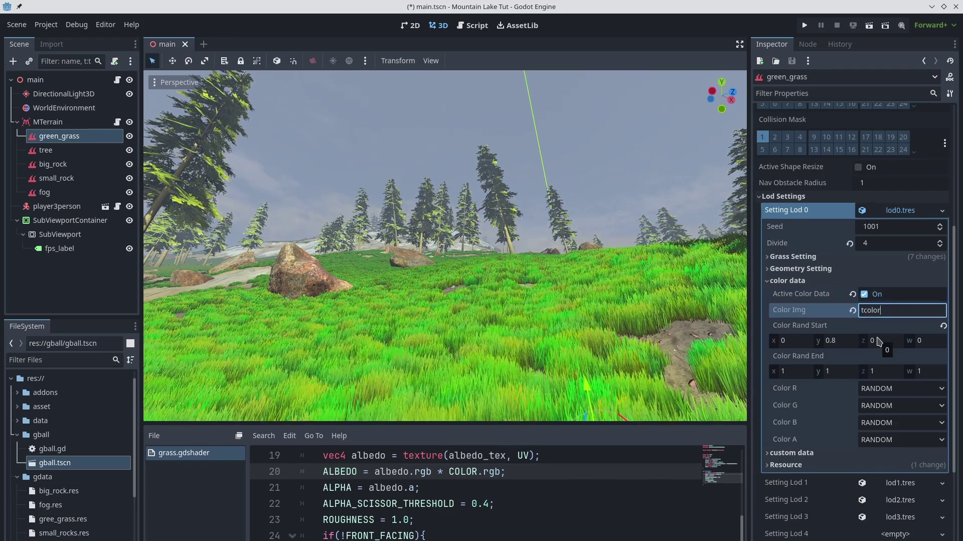
key("ctrl+s")
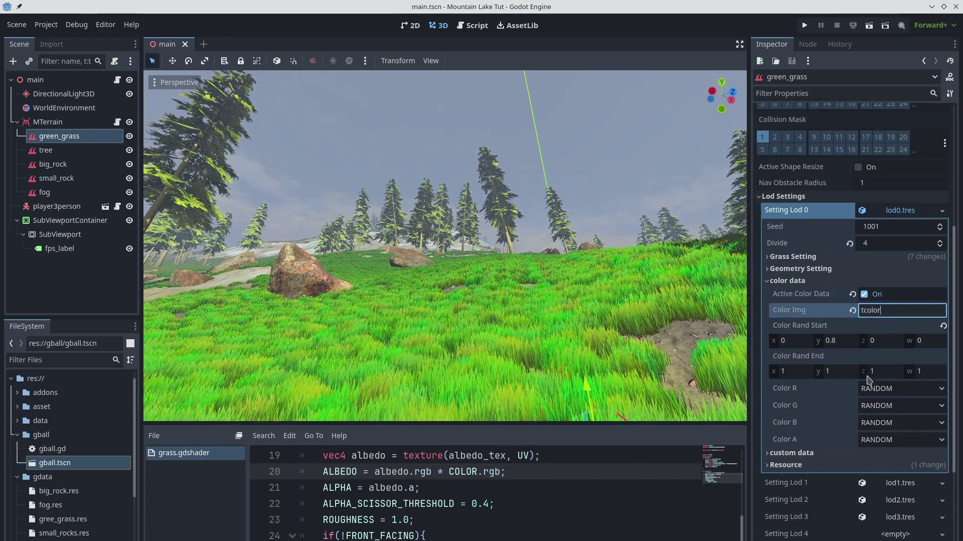
left_click(873, 388)
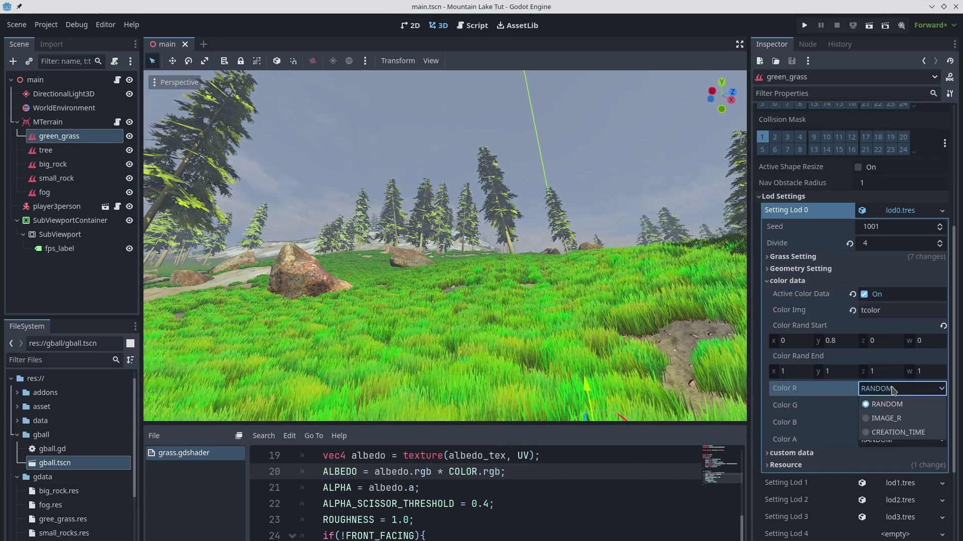
left_click(899, 418)
left_click(886, 435)
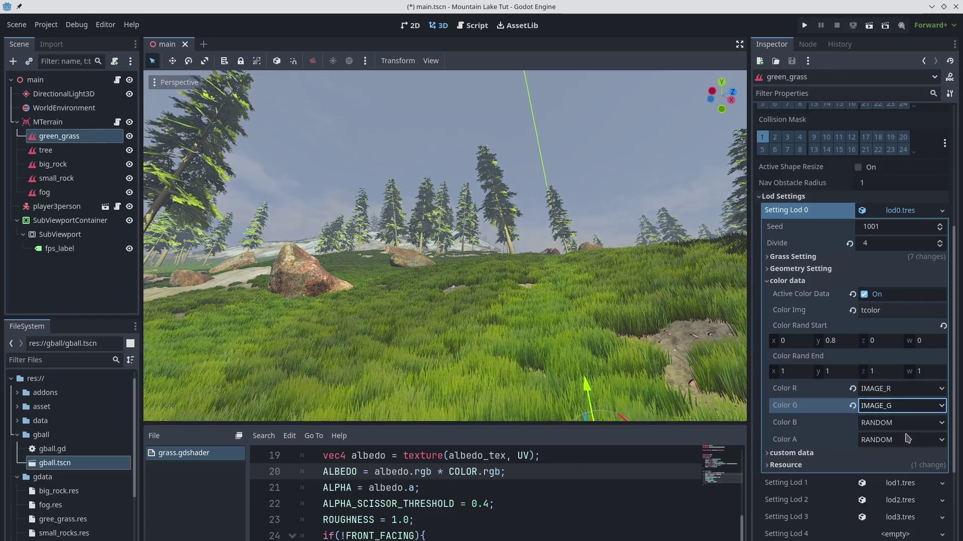
left_click(902, 422)
left_click(899, 451)
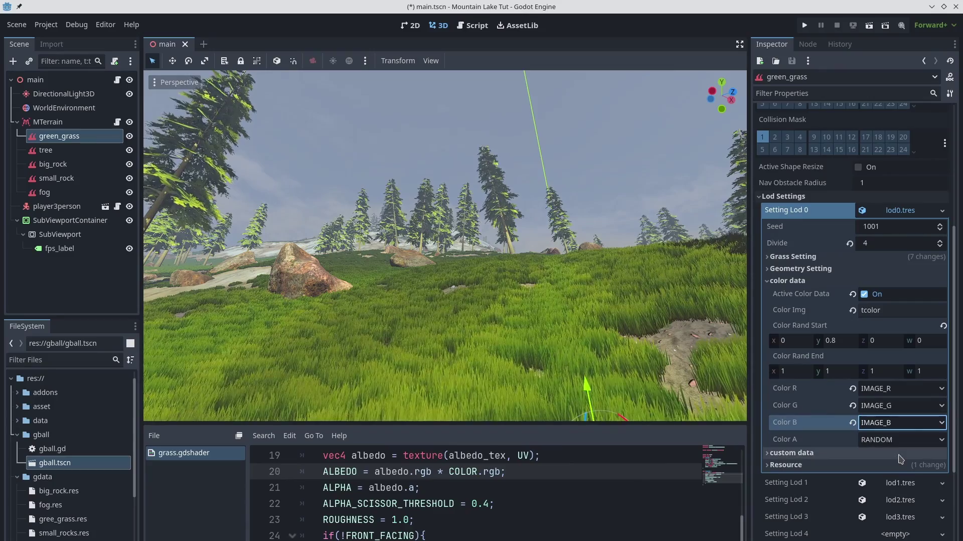
right_click_drag(502, 276, 502, 251)
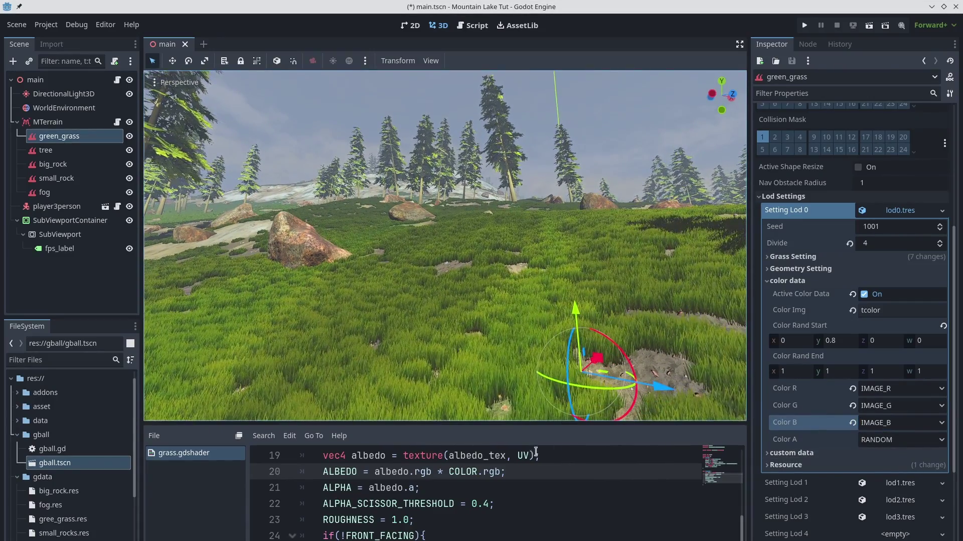
left_click(538, 491)
scroll(538, 494, "up", 1)
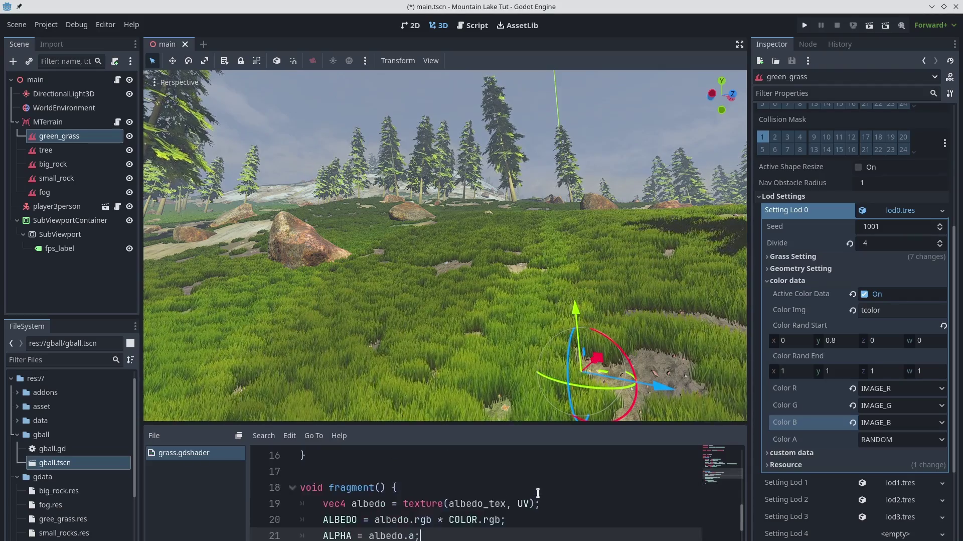
- Add COLOR.rgb = pow(COLOR.rgb,vec3(2.2)); after the normal assignment in vertex()
scroll(537, 494, "up", 1)
left_click(523, 489)
key("Return")
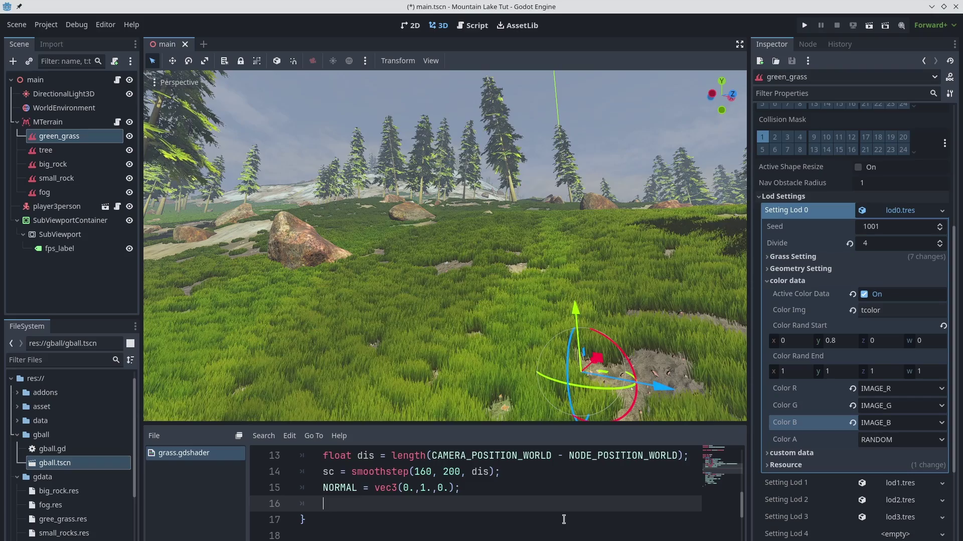
type("COLOR.rgb = pow(COLOR.rgb,vec3(2.2));")
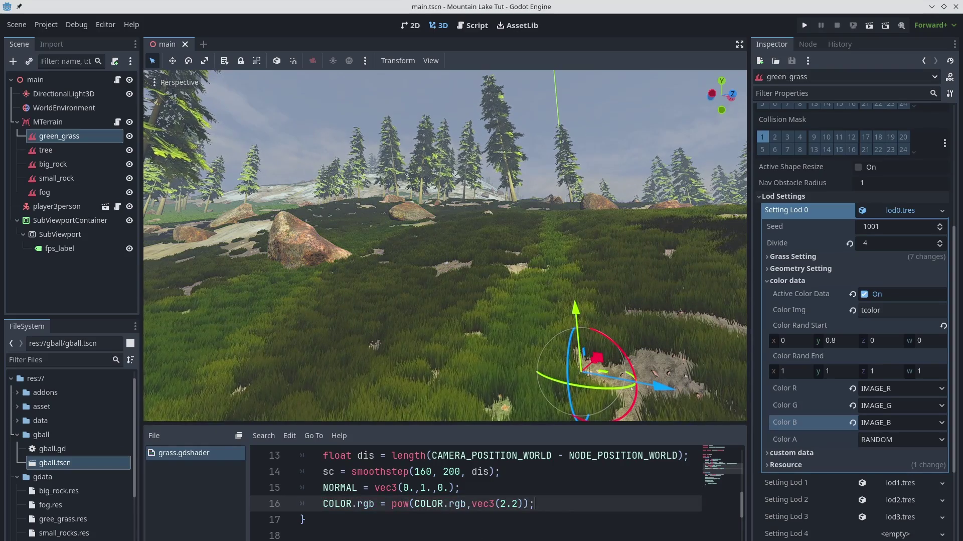
right_click_drag(692, 368, 692, 367)
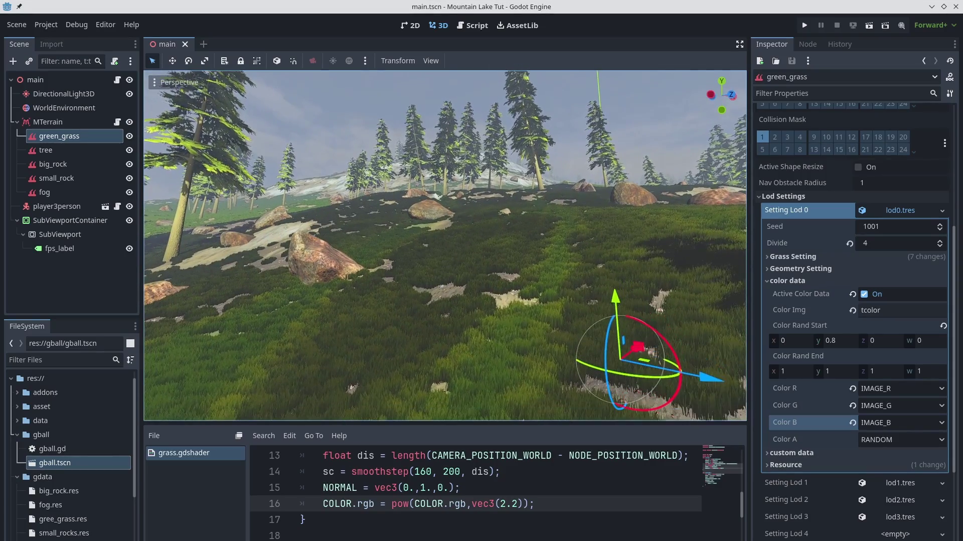
scroll(511, 483, "down", 3)
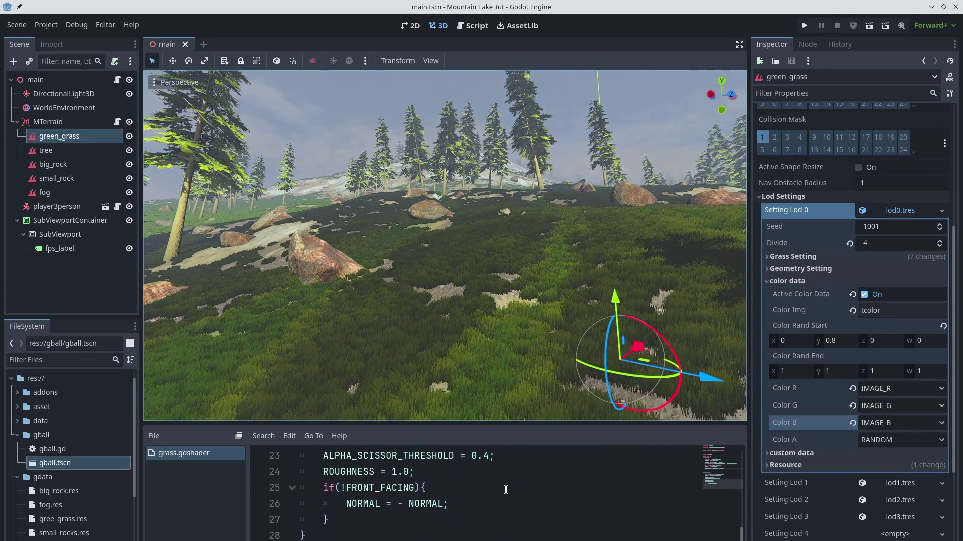
scroll(506, 489, "up", 1)
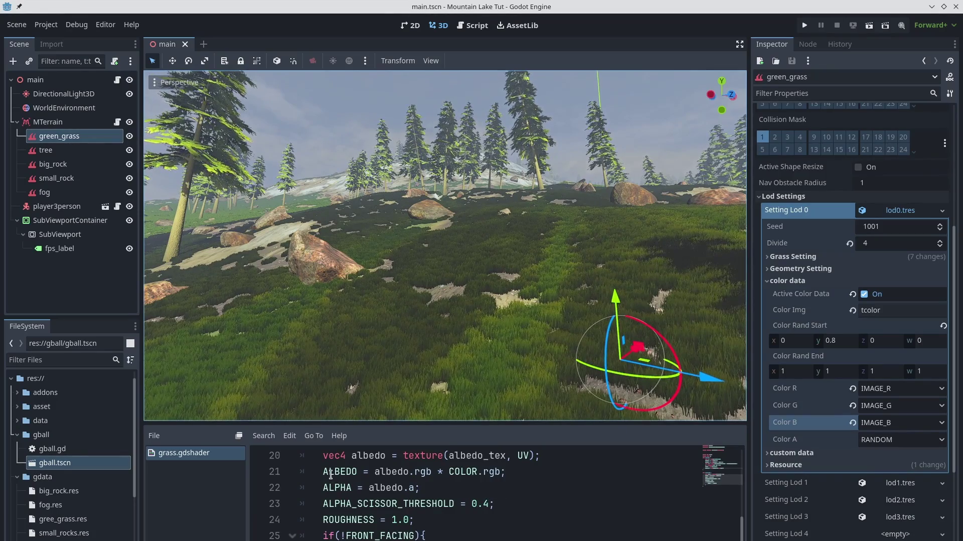
- Add ALBEDO = pow(ALBEDO, vec3(0.4)); below the albedo line in fragment()
left_click(527, 472)
key("Return")
type("ALBEDO = pow(ALBEDO, vec3(0.4));")
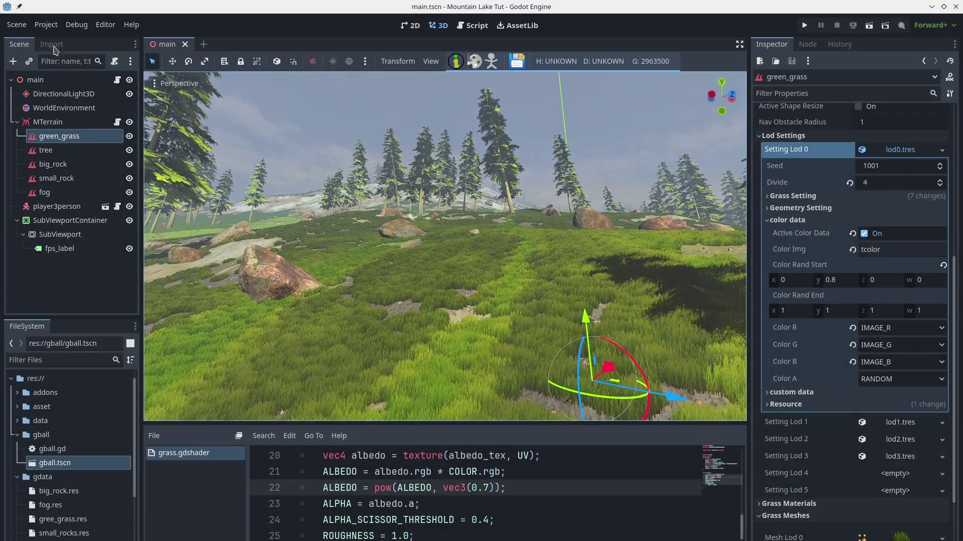
- Create a white (ffffff) FORMAT_RGB8 terrain image named gcolor with the MTerrain image tool
left_click(50, 25)
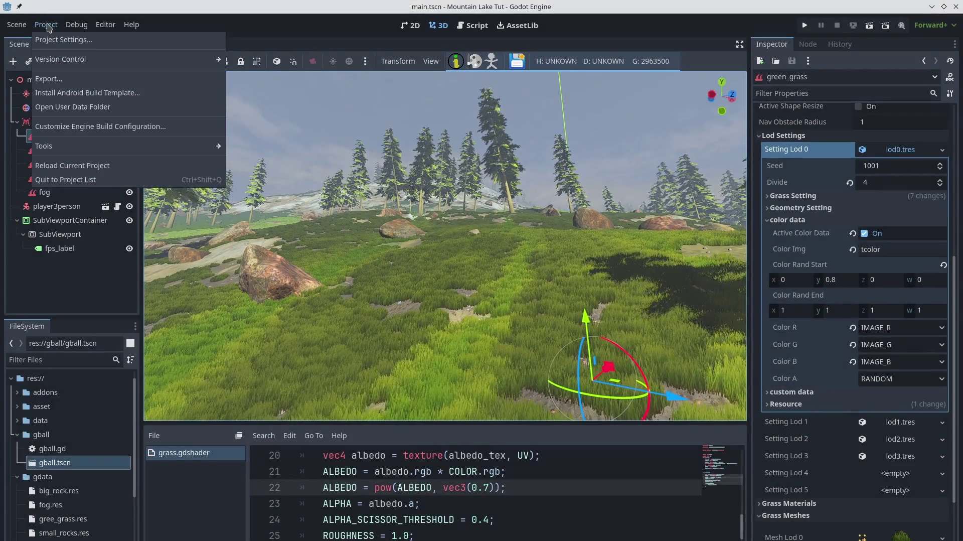
mouse_move(125, 146)
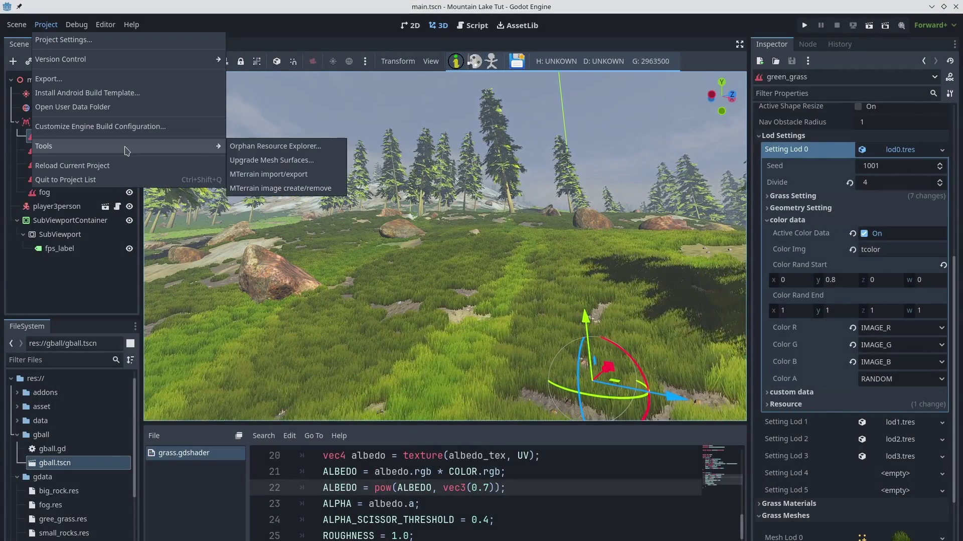
left_click(344, 189)
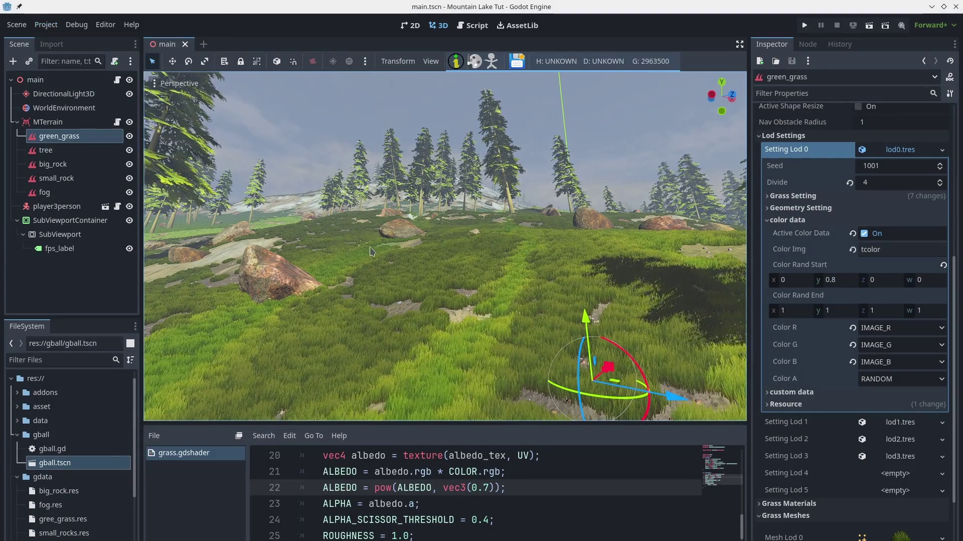
left_click_drag(449, 195, 479, 177)
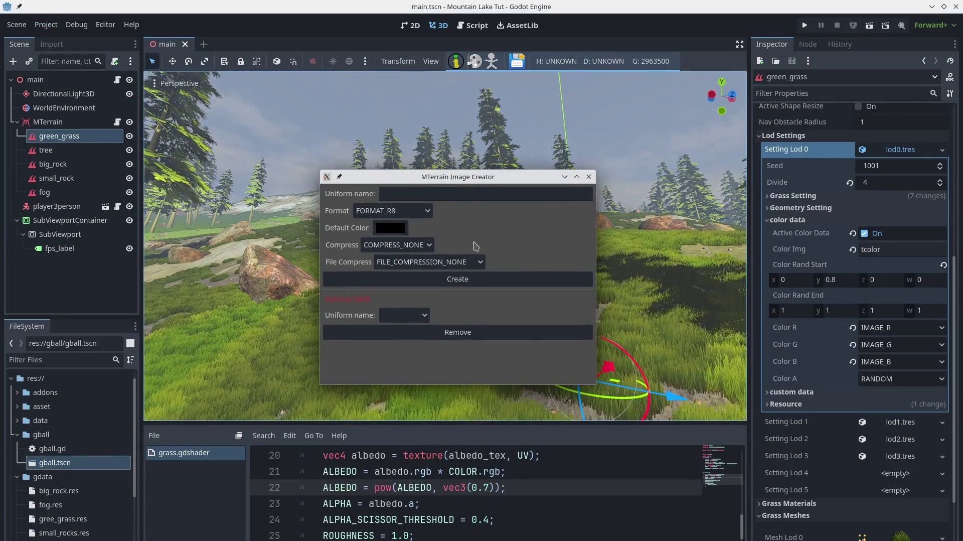
left_click(429, 192)
type("color")
left_click(392, 210)
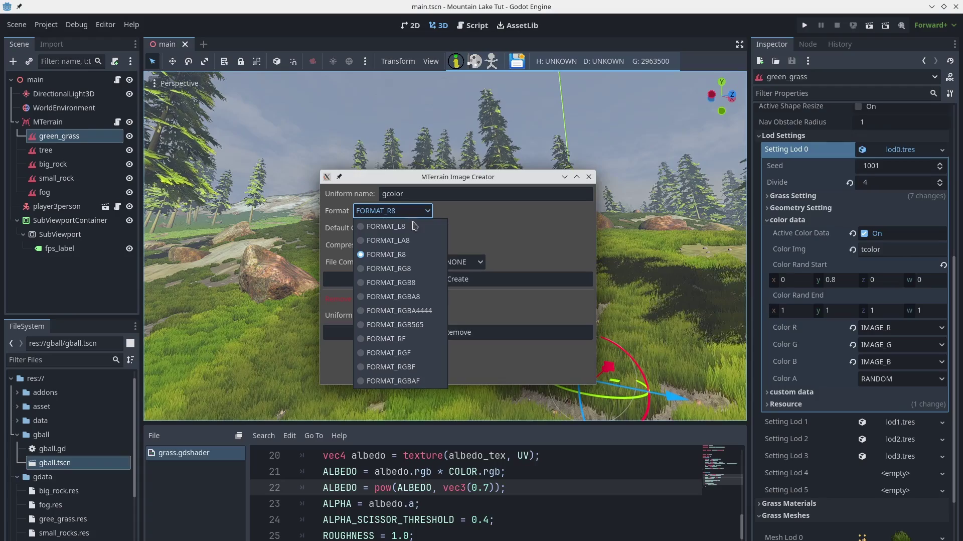
left_click(439, 284)
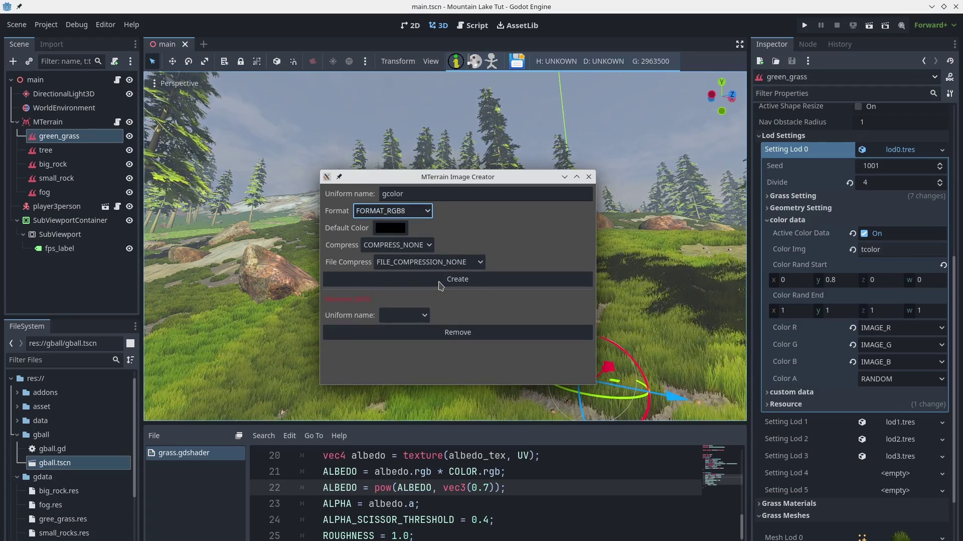
left_click(401, 231)
type("ffffff")
left_click(484, 344)
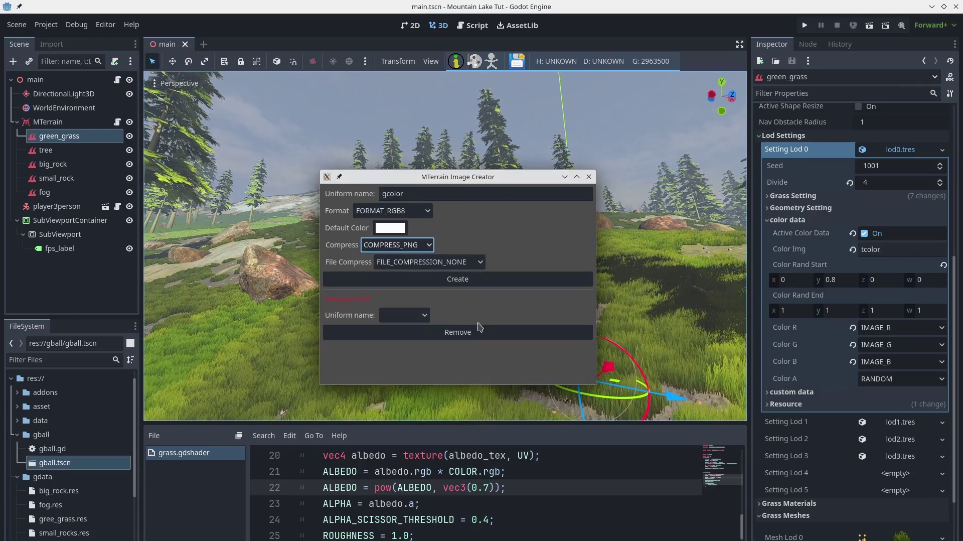
left_click(482, 279)
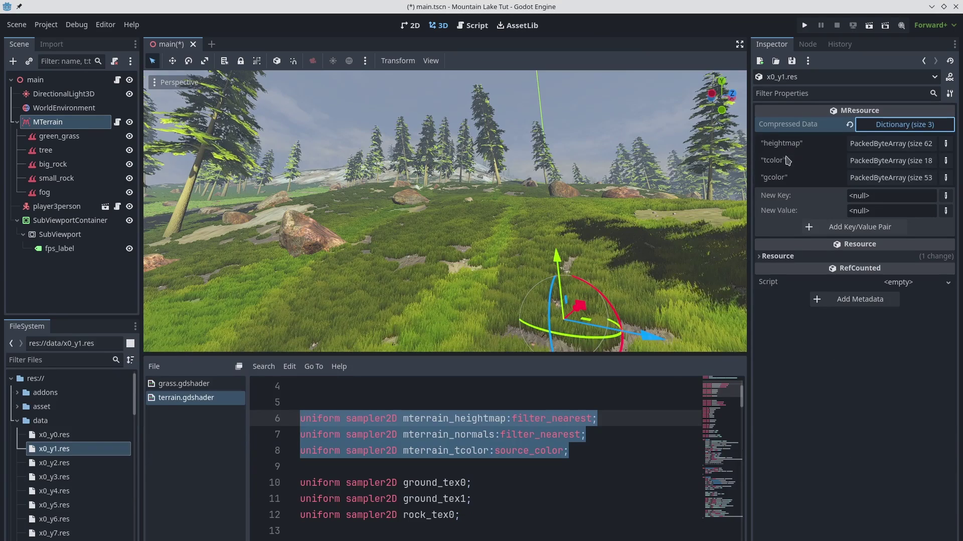
- Select the green_grass node and scroll to its first LOD settings
left_click(59, 136)
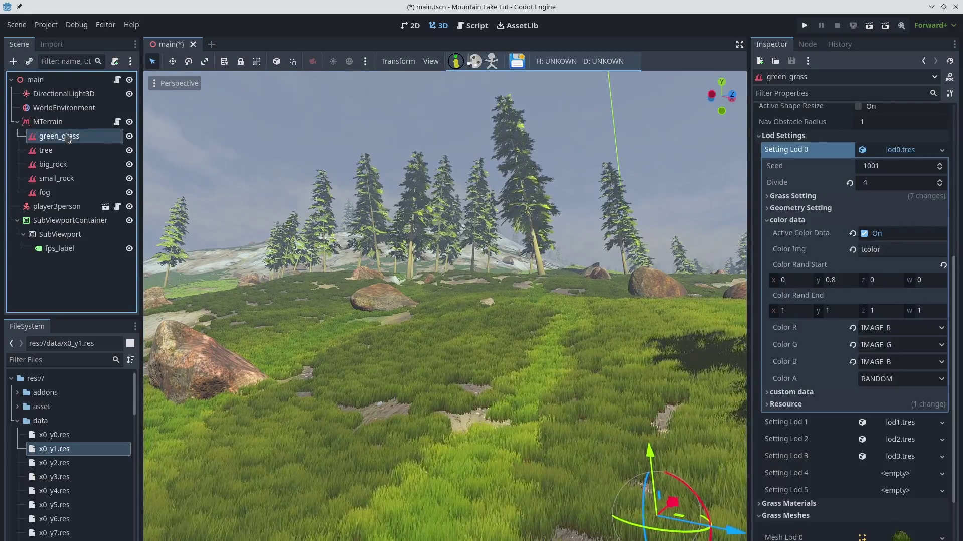
scroll(853, 301, "down", 5)
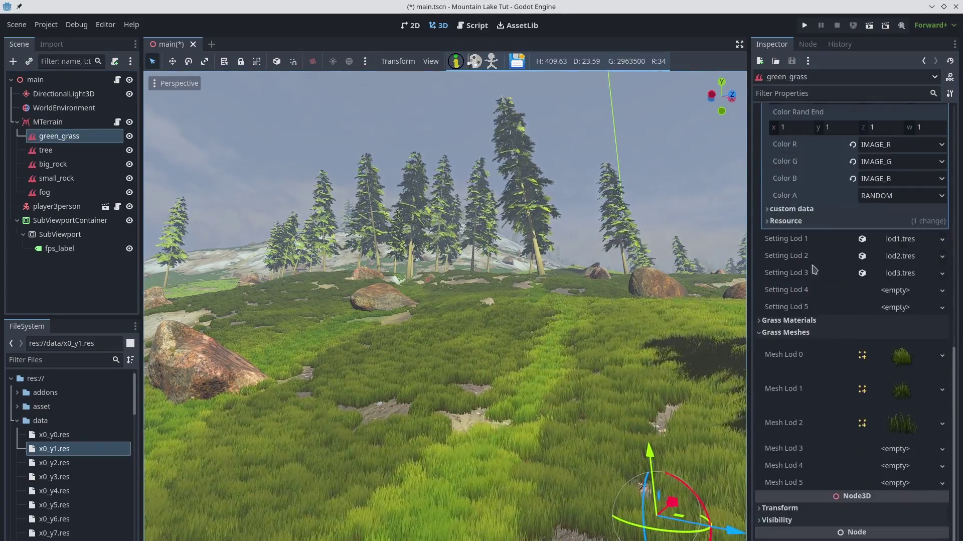
- Activate custom data with Custom Img gcolor and Custom R/G/B set to IMAGE_R/G/B
left_click(793, 209)
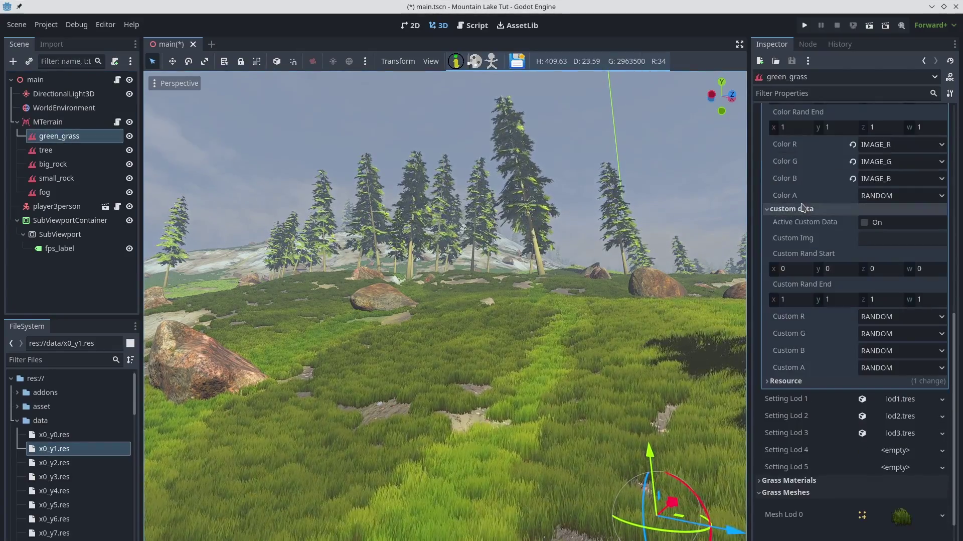
left_click(864, 223)
left_click(892, 239)
type("gcolor")
left_click(898, 317)
left_click(885, 345)
left_click(891, 351)
left_click(883, 387)
- Expand the Mesh Lod 0 grass mesh properties
scroll(820, 363, "up", 3)
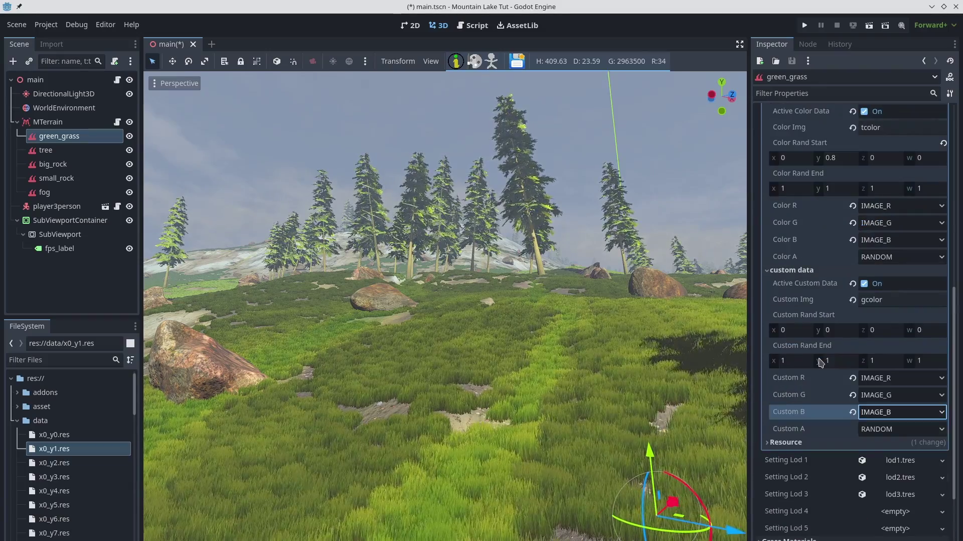
scroll(891, 278, "down", 8)
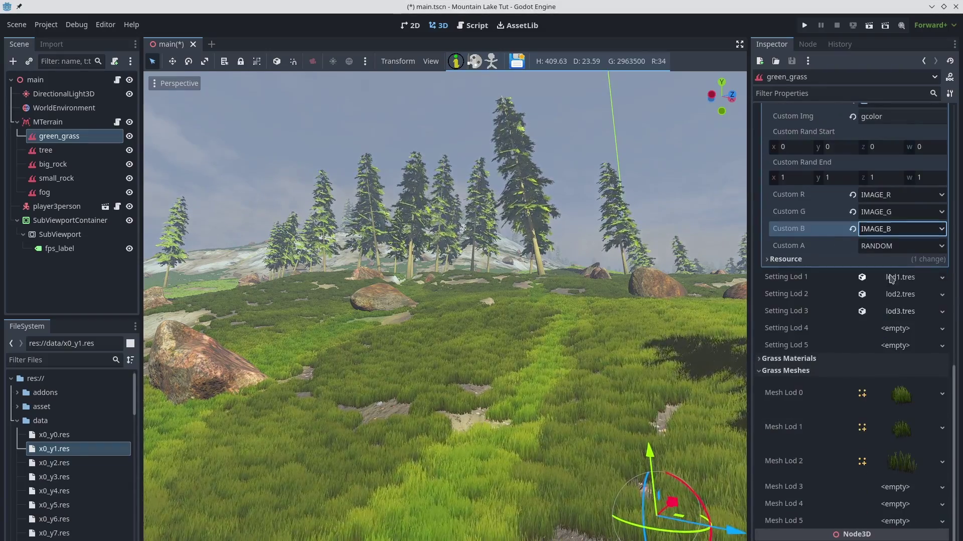
left_click(902, 394)
scroll(893, 352, "down", 3)
- Open grass.gdshader from the grass mesh's material
left_click(903, 528)
scroll(886, 459, "down", 5)
left_click(900, 394)
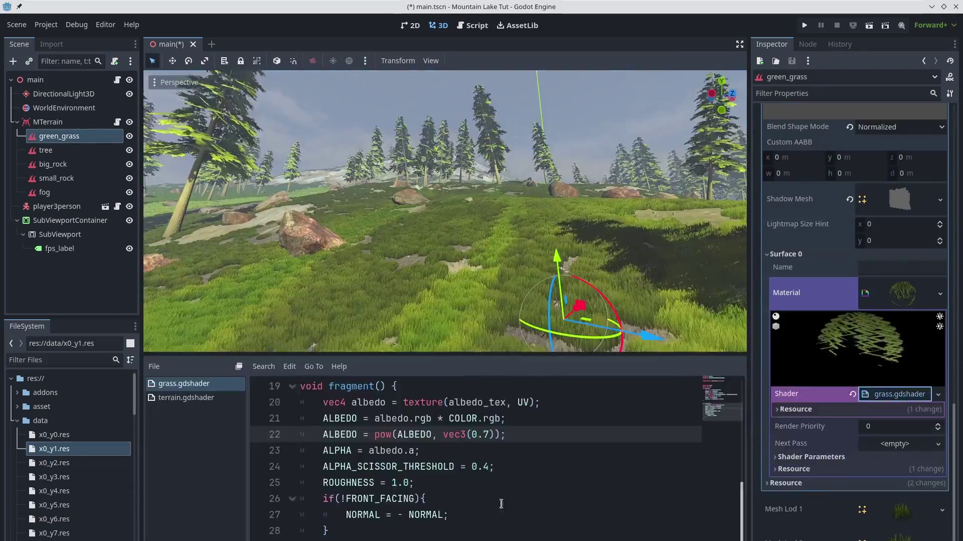
scroll(502, 451, "up", 2)
scroll(566, 482, "up", 1)
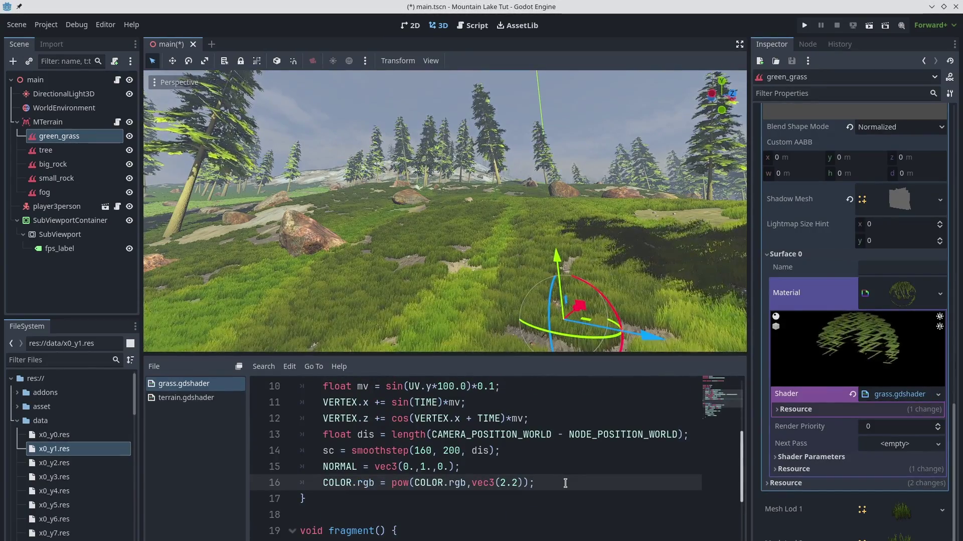
- Declare 'varying vec3 gcolor' below the sc varying and save
key("Return")
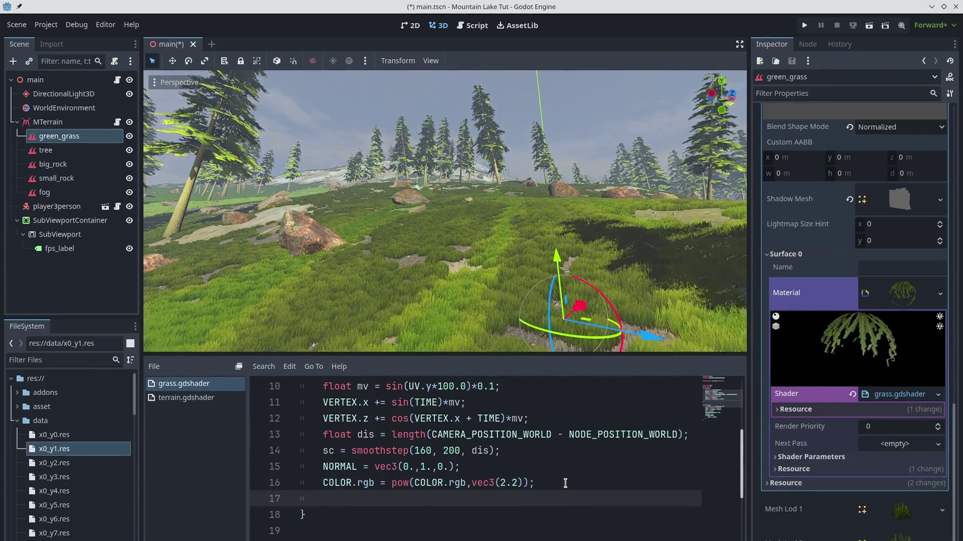
scroll(566, 483, "up", 2)
left_click(425, 451)
scroll(424, 451, "down", 1)
key("Return")
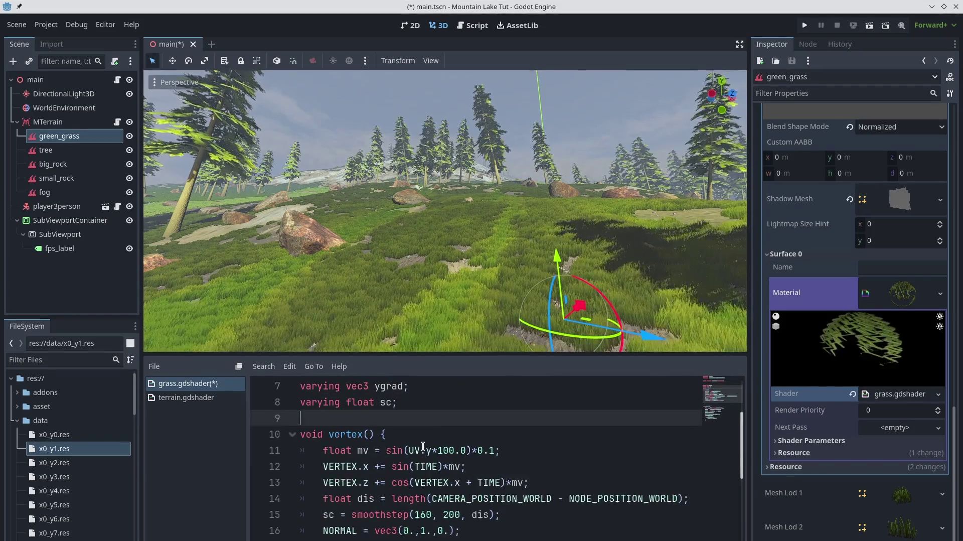
type("varying vec3 gcolor")
key("ctrl+s")
- Set gcolor = pow(INSTANCE_CUSTOM.rgb,vec3(2.2)) in vertex and multiply ALBEDO by gcolor
scroll(423, 446, "down", 2)
left_click(415, 471)
type("color = pow(INSTANCE_CUSTOM.rgb,vec3(2.2));")
scroll(544, 525, "down", 1)
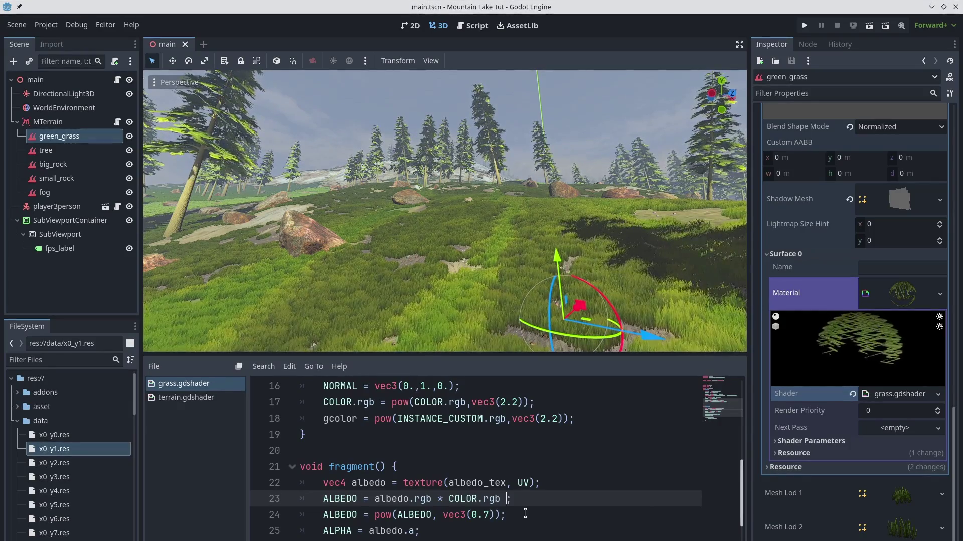
type("* g")
key("Return")
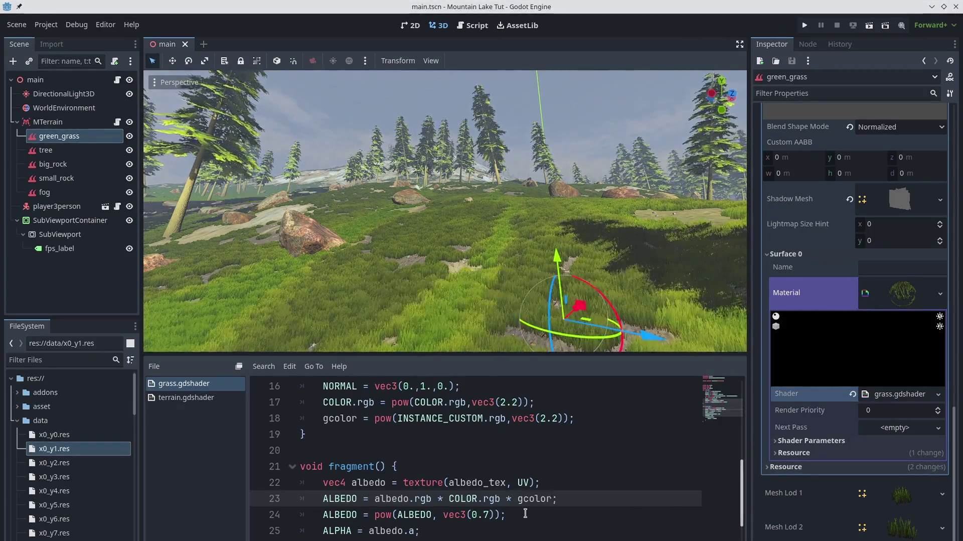
double_click(556, 500)
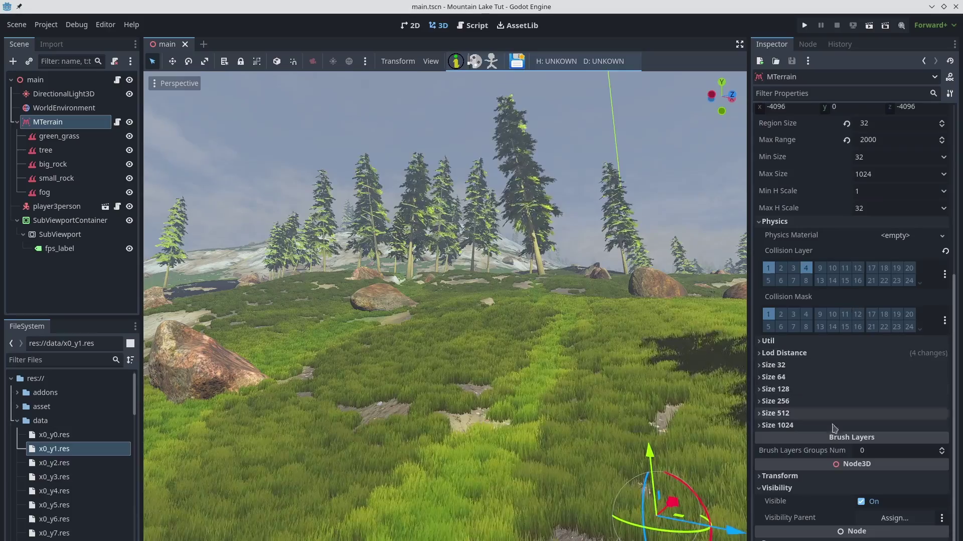
- Add a Color Paint brush layer group named grass_color to the MTerrain node
left_click(48, 122)
left_click(941, 448)
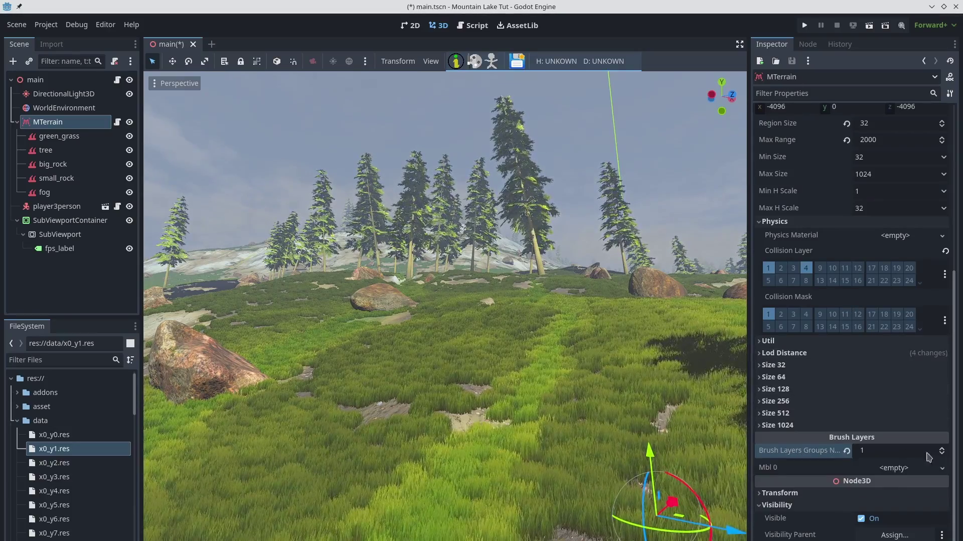
left_click(894, 468)
left_click(903, 484)
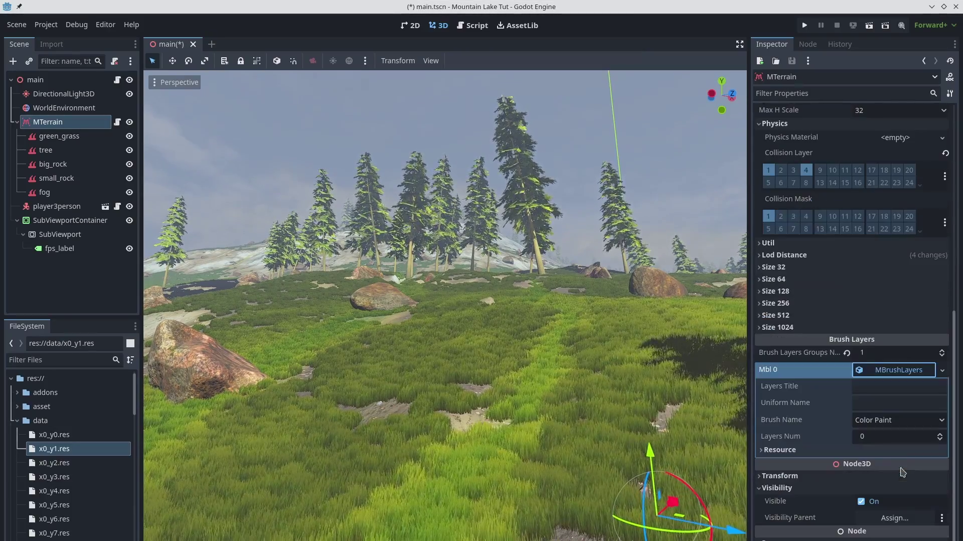
left_click(891, 392)
type("gra")
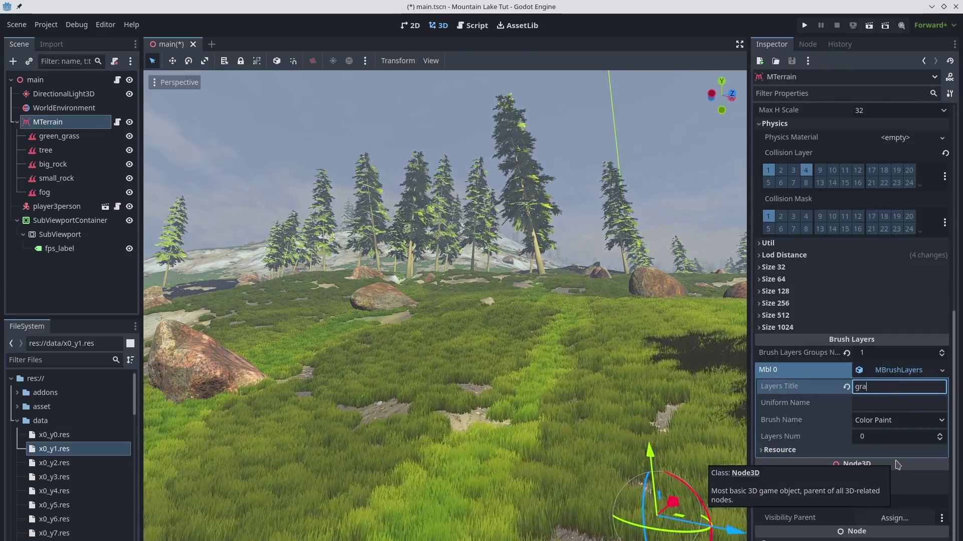
type("ss_color")
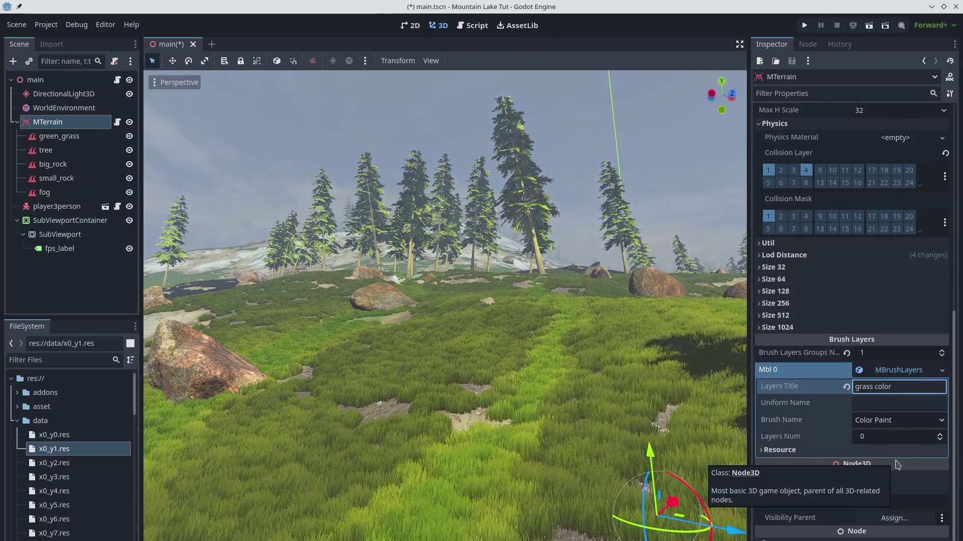
left_click(882, 405)
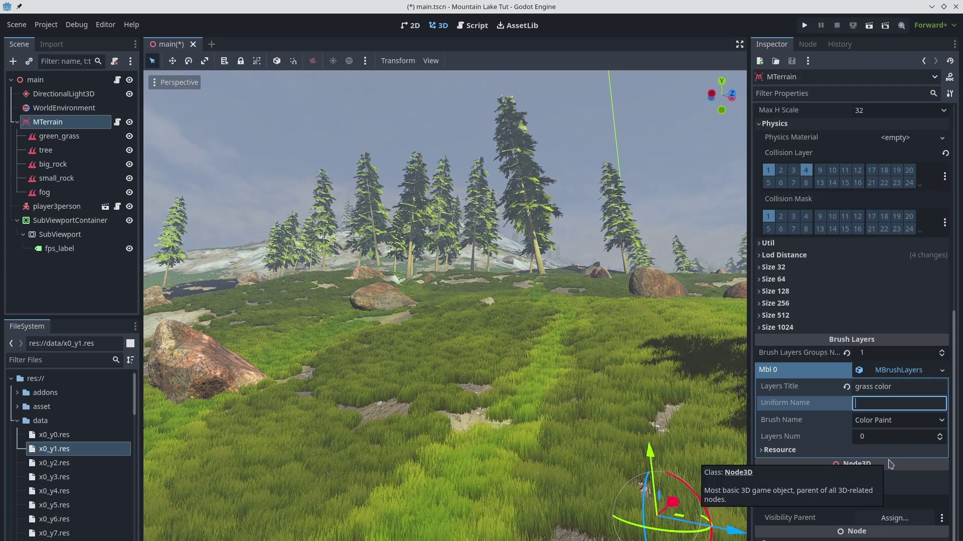
type("gcolor")
left_click(898, 419)
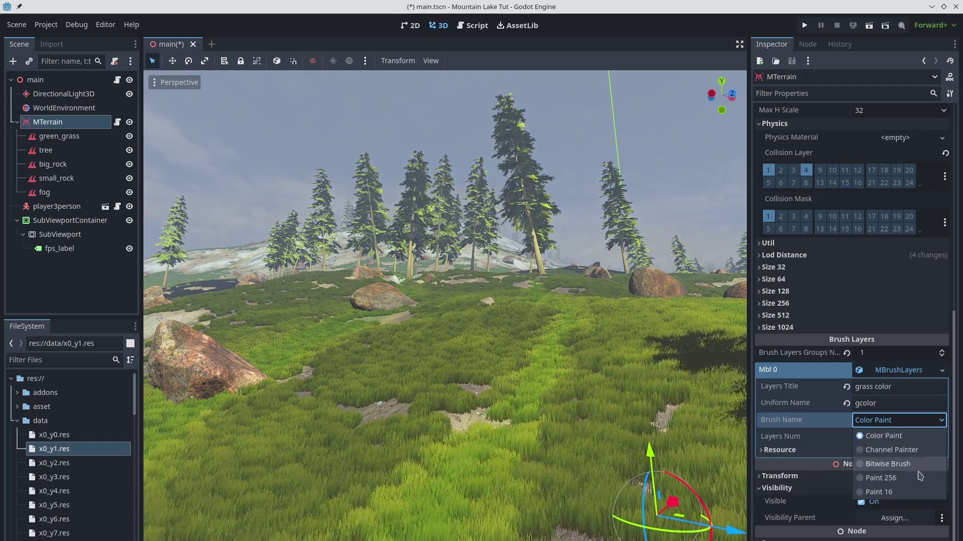
left_click(898, 435)
- Set Layers Num to 4 and make the second layer's colour green (42895d)
left_click(940, 434)
left_click(939, 433)
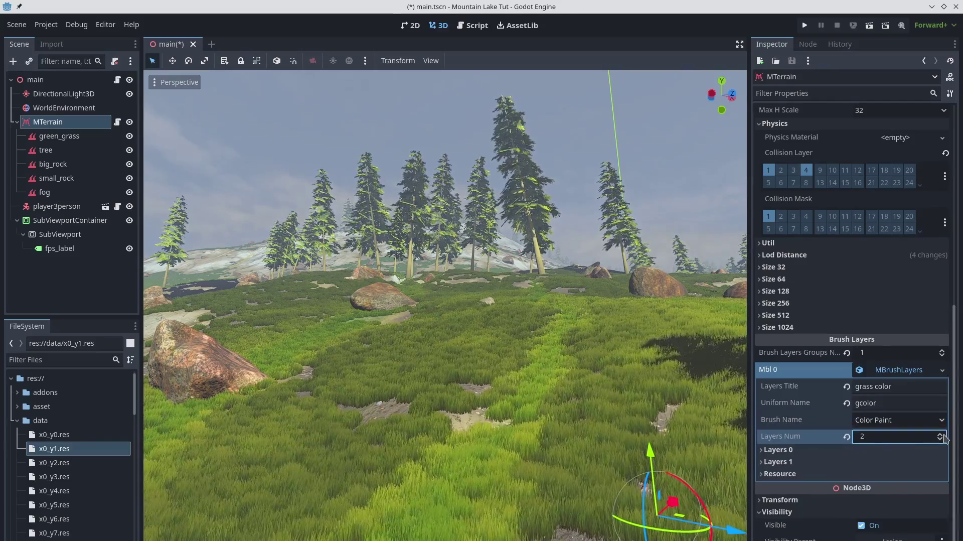
left_click(782, 449)
scroll(896, 411, "down", 3)
left_click(896, 402)
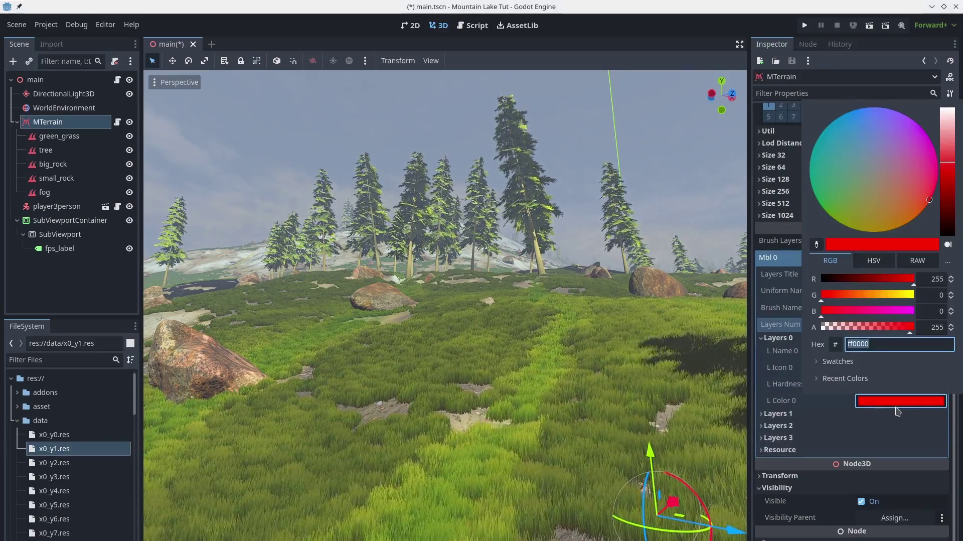
left_click(777, 413)
scroll(852, 351, "down", 2)
left_click(901, 412)
- Make the third layer's colour yellow (f0f278)
left_click(777, 424)
scroll(853, 401, "down", 2)
left_click(900, 427)
mouse_move(853, 241)
left_mouse_down()
mouse_move(855, 253)
mouse_move(848, 236)
left_mouse_up()
left_click(783, 351)
scroll(823, 408, "up", 5)
scroll(824, 408, "up", 5)
scroll(823, 408, "up", 5)
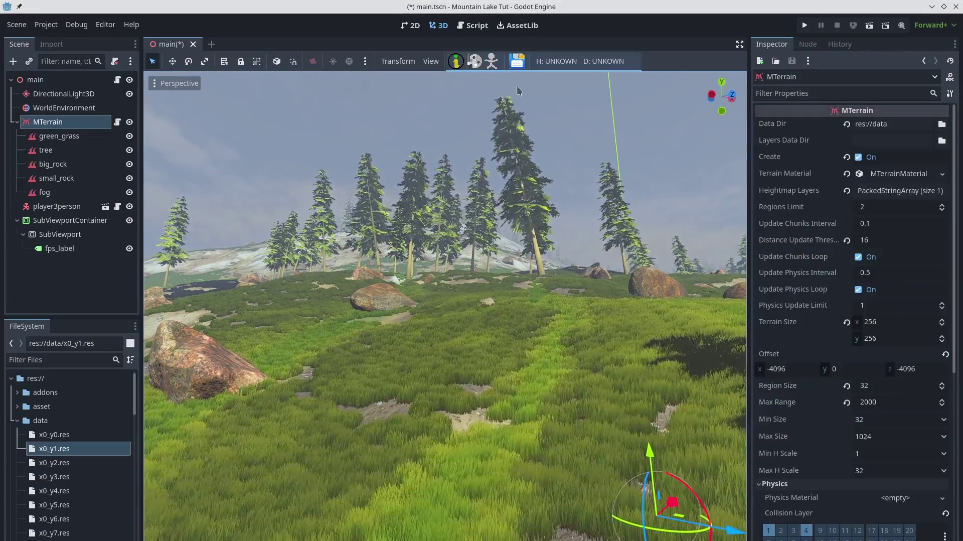
- Switch terrain painting to Color brush, showing the red, green, yellow and magenta grass layers
left_click(876, 45)
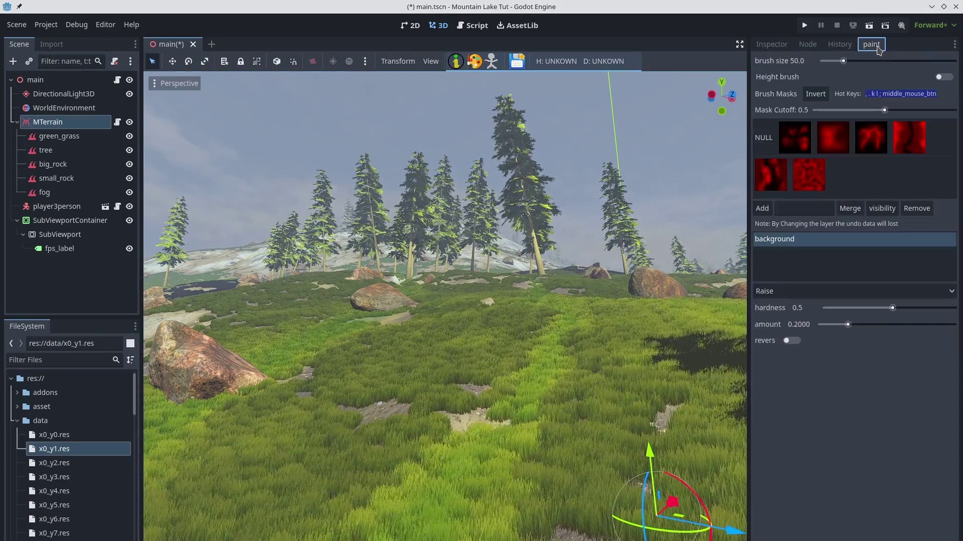
left_click(944, 78)
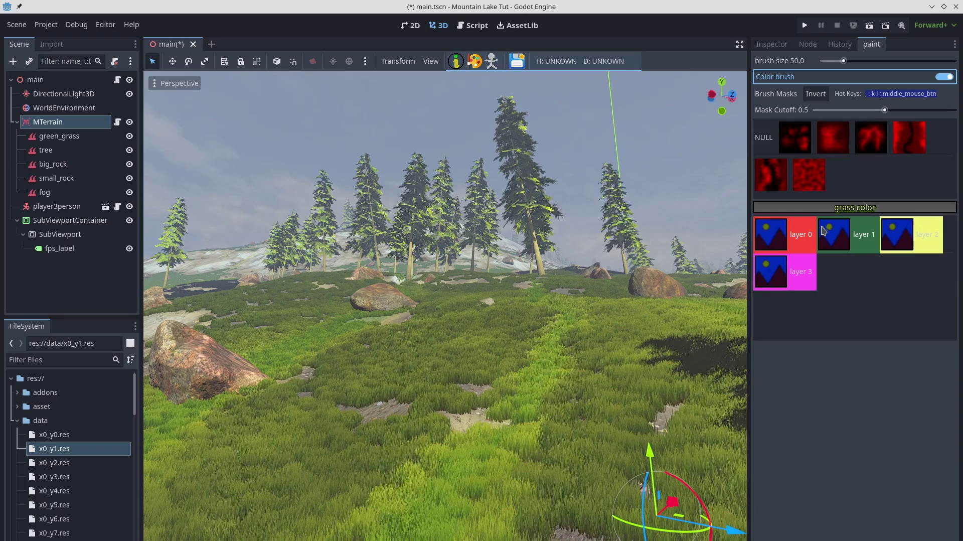
- Paint a large red grass patch, then paint green over its left part
mouse_move(517, 351)
left_mouse_down()
mouse_move(338, 400)
mouse_move(642, 326)
left_mouse_up()
left_click(848, 235)
mouse_move(569, 296)
left_mouse_down()
mouse_move(320, 435)
mouse_move(536, 430)
mouse_move(473, 279)
mouse_move(516, 344)
left_mouse_up()
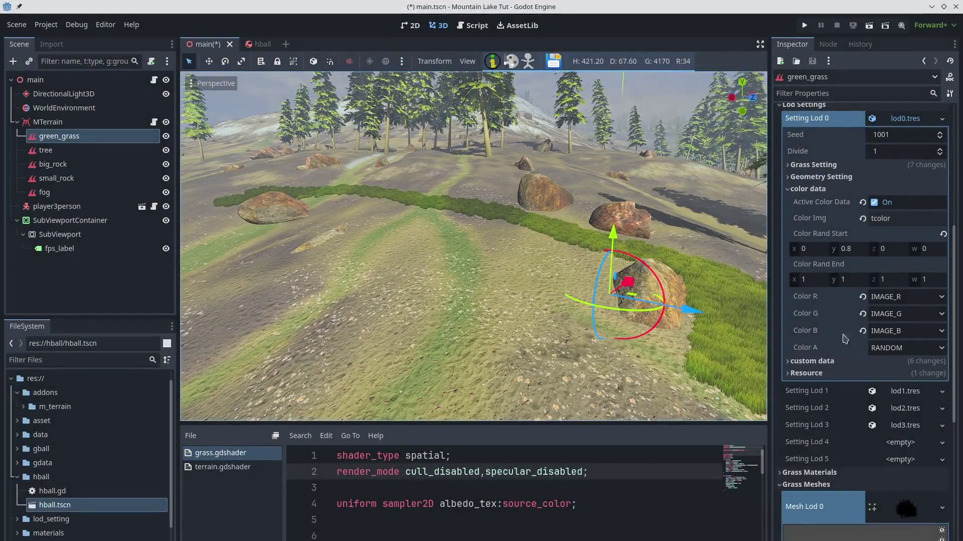
- Set green_grass's Color A source to CREATION_TIME
left_click(897, 347)
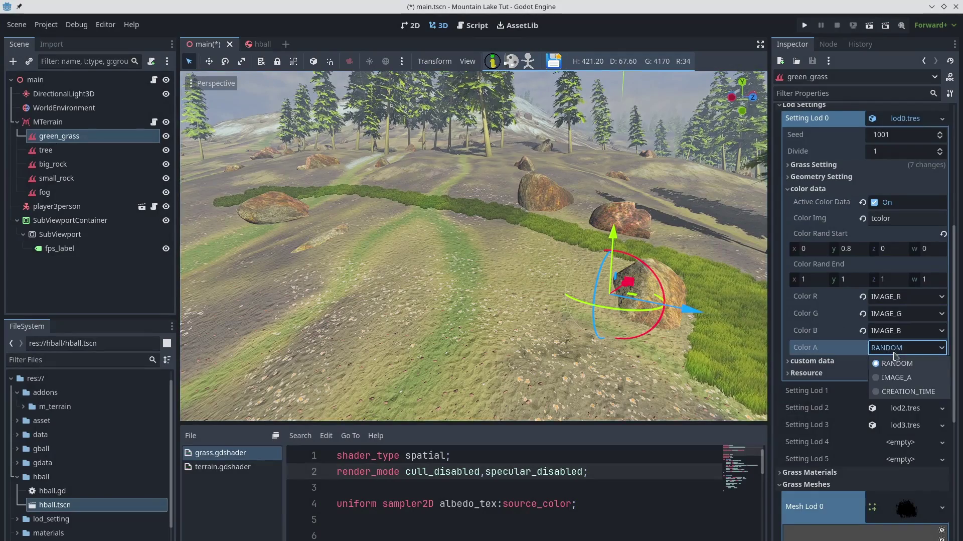
left_click(898, 389)
left_click_drag(689, 424, 689, 376)
- In vertex(), add an isnan(COLOR.a) check computing age = TIME - COLOR.a, and save
left_click(637, 483)
key("Return")
type("if(!isnan(COLOR.a)){")
key("Return")
scroll(503, 416, "up", 1)
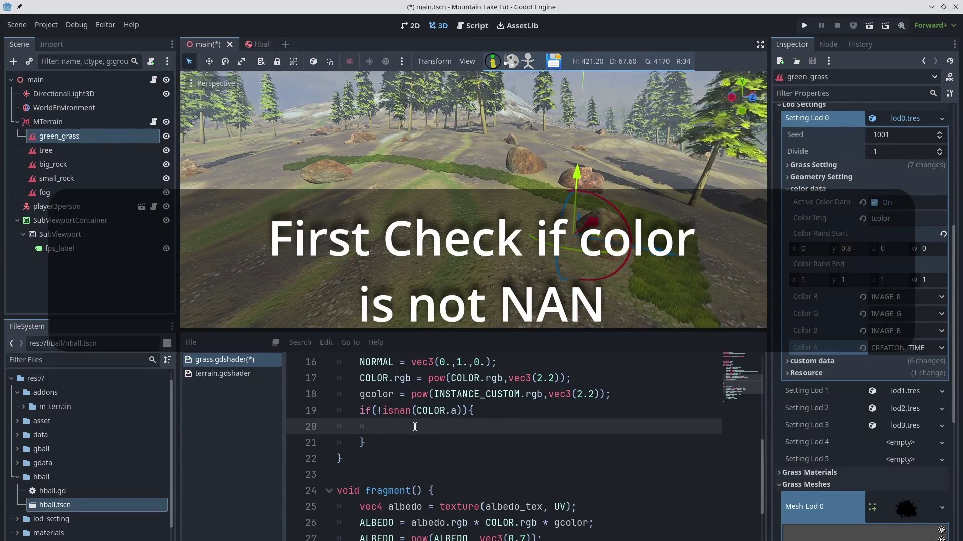
type("float age = TIME - COLOR.a;")
key("ctrl+s")
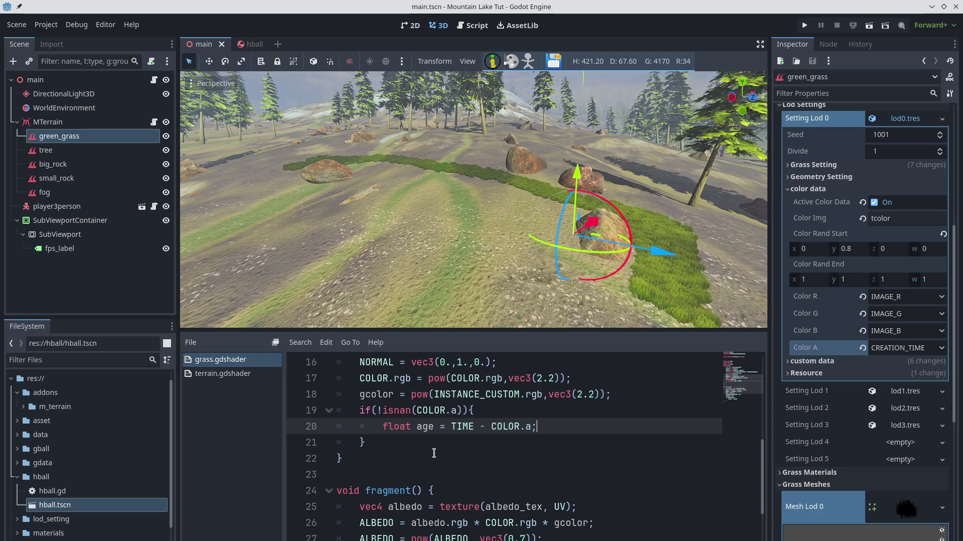
- Declare 'global uniform float mtime;' in the grass shader and save
scroll(505, 456, "up", 5)
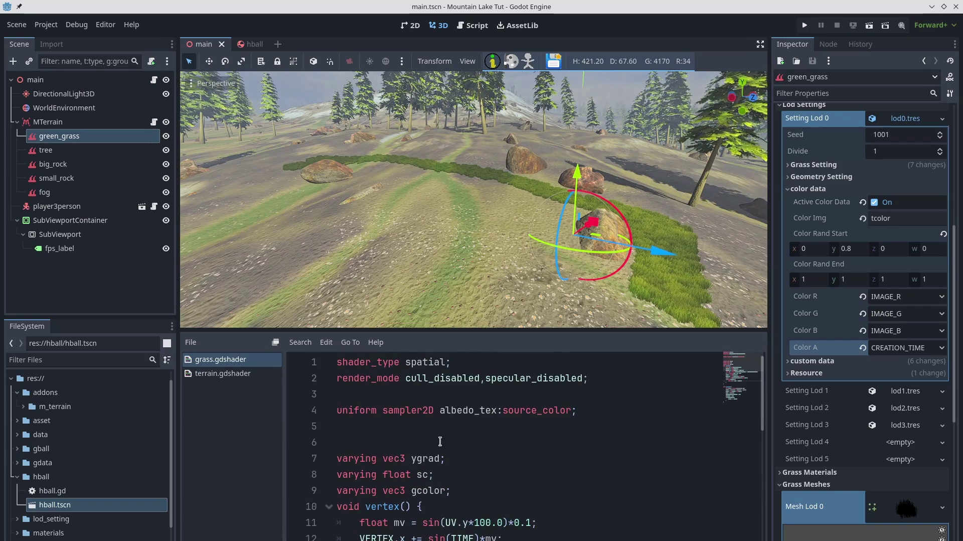
left_click(438, 422)
type("global uniform float mtime;")
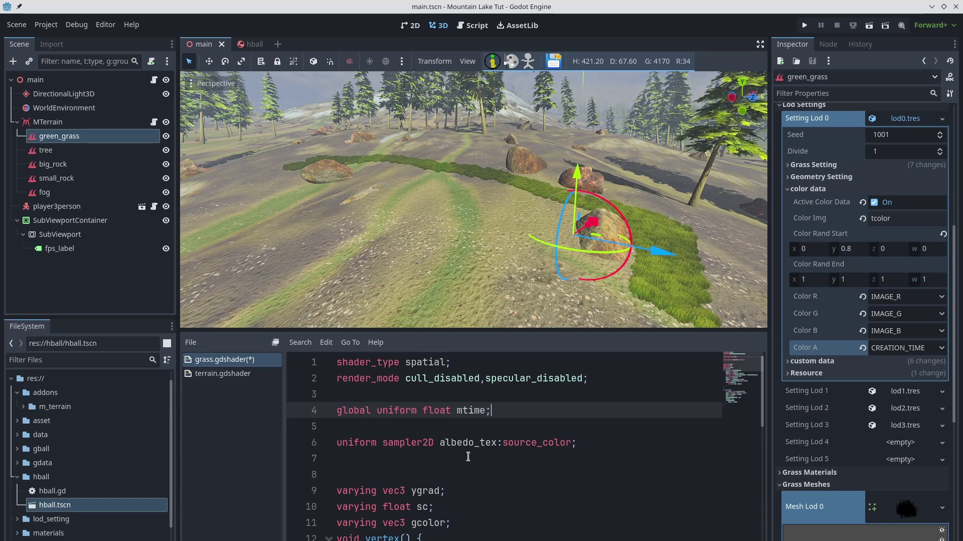
key("ctrl+s")
- Enable Util > Set Mtime on MTerrain and turn Create off
scroll(860, 317, "down", 5)
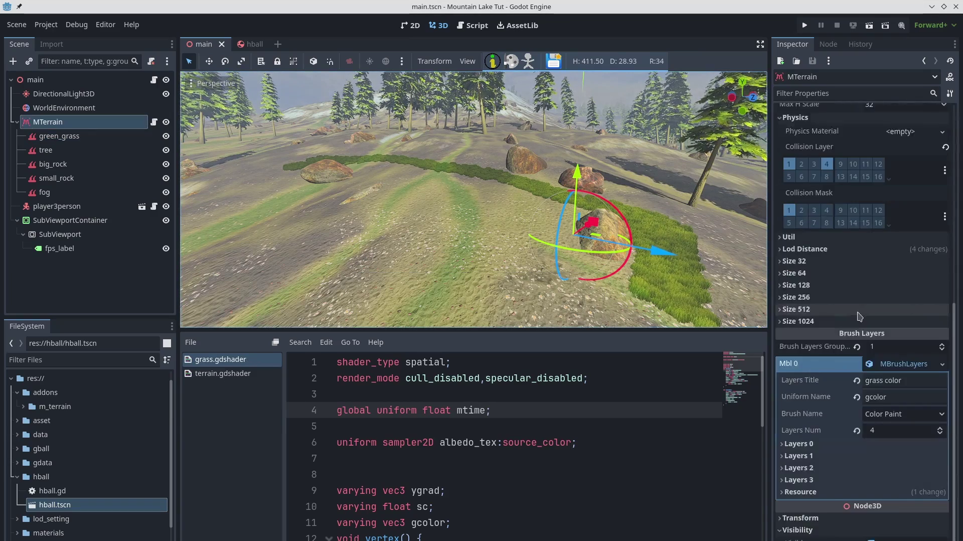
scroll(859, 317, "down", 2)
left_click(813, 195)
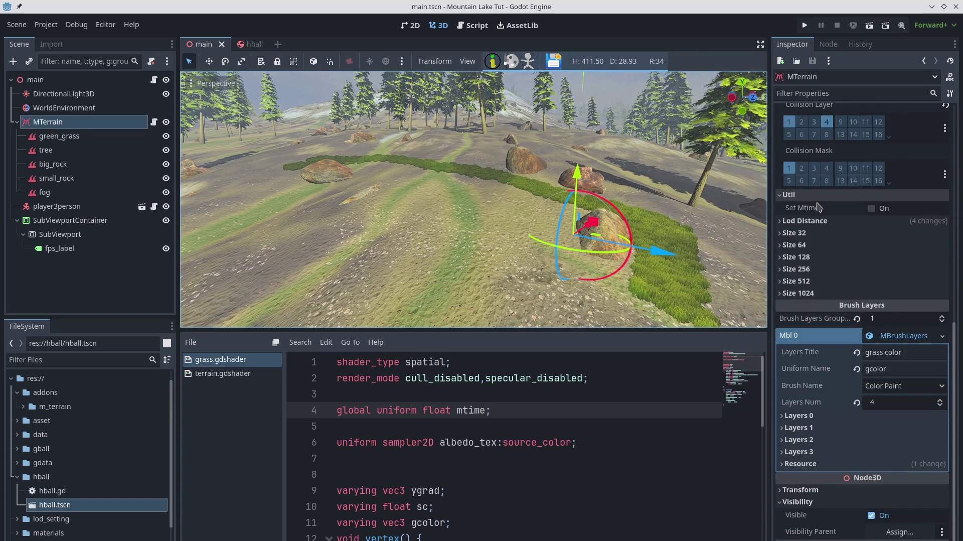
left_click(872, 208)
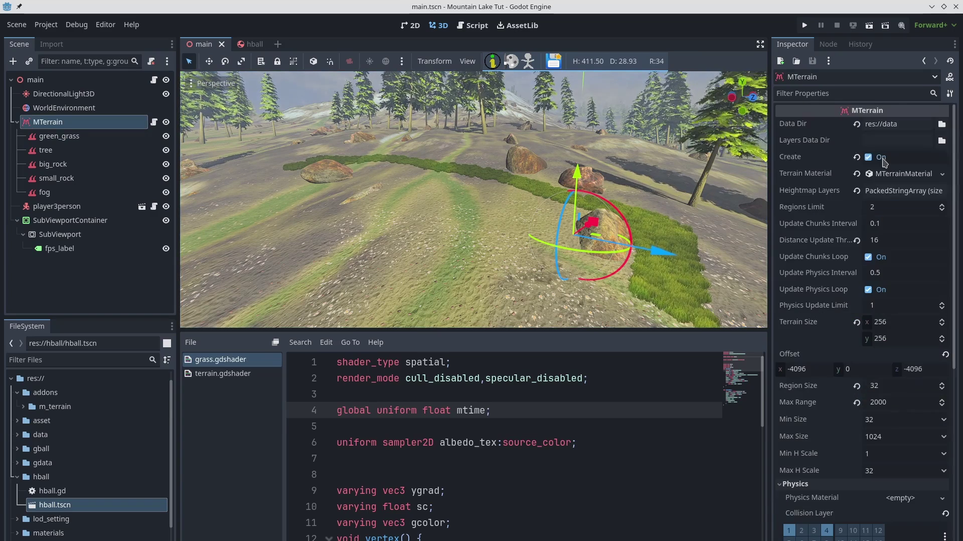
left_click(868, 157)
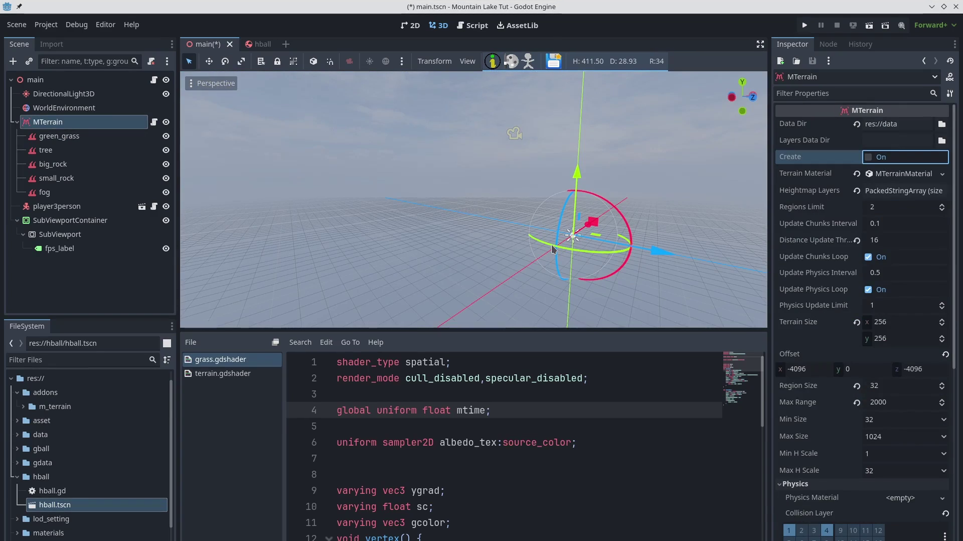
- Turn terrain Create back on and check mtime under Project Settings > Shader Globals
left_click(45, 24)
left_click(60, 37)
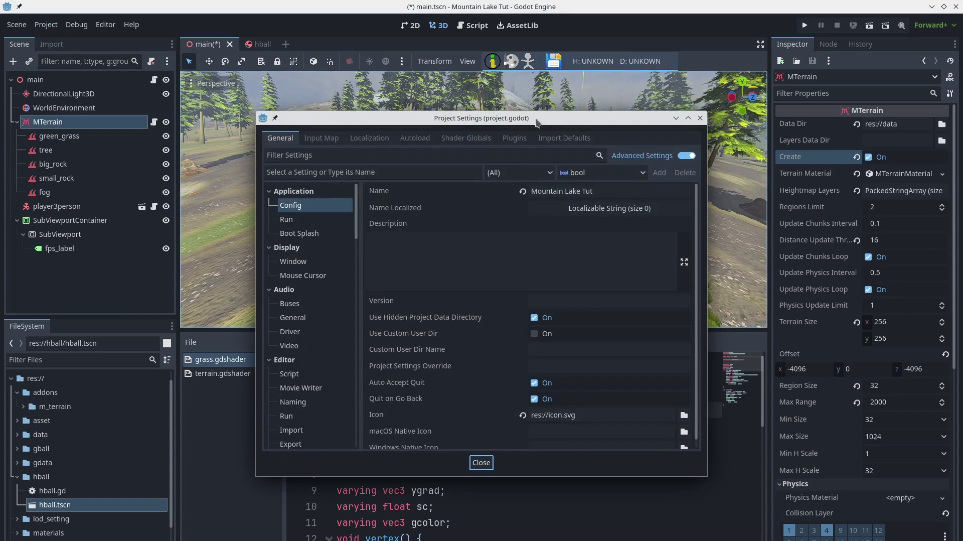
left_click(515, 138)
left_click(466, 138)
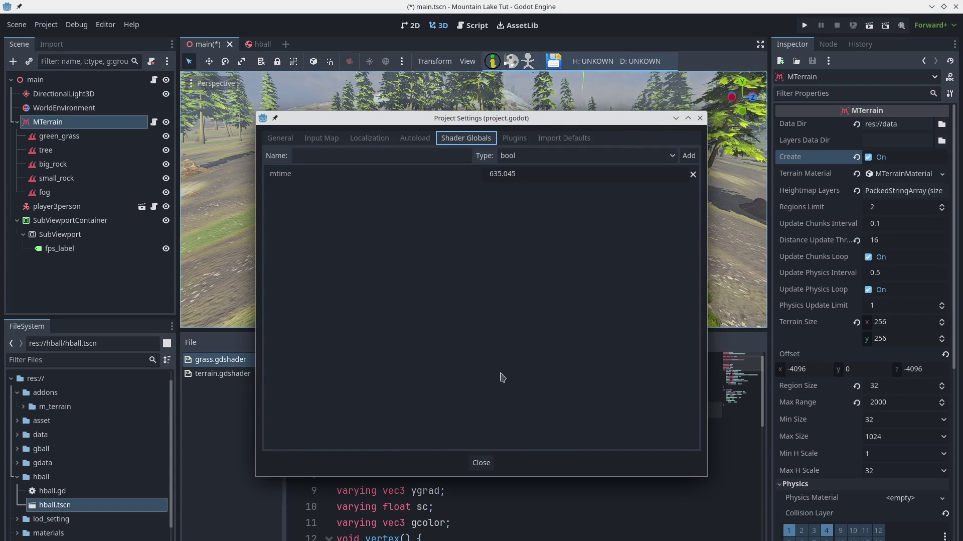
left_click(481, 462)
- Add VERTEX *= age; to the shader, save, and paint a test grass patch
left_click(582, 464)
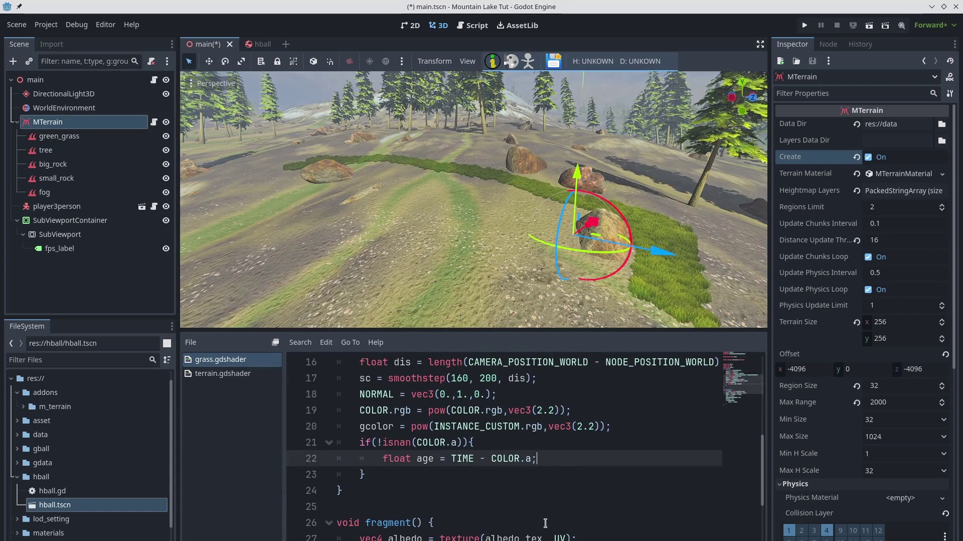
key("Return")
key("Return")
type("VERTEX")
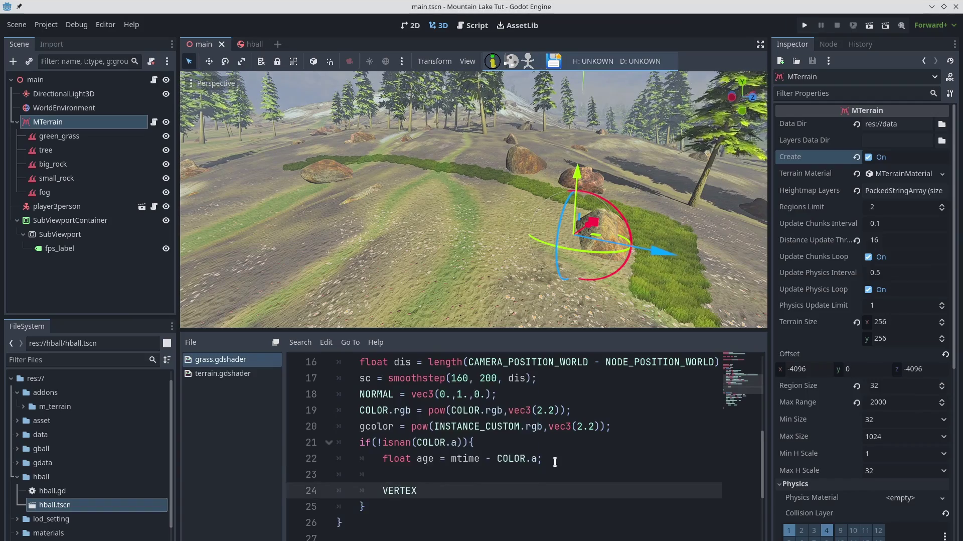
type(" *= age;")
key("ctrl+s")
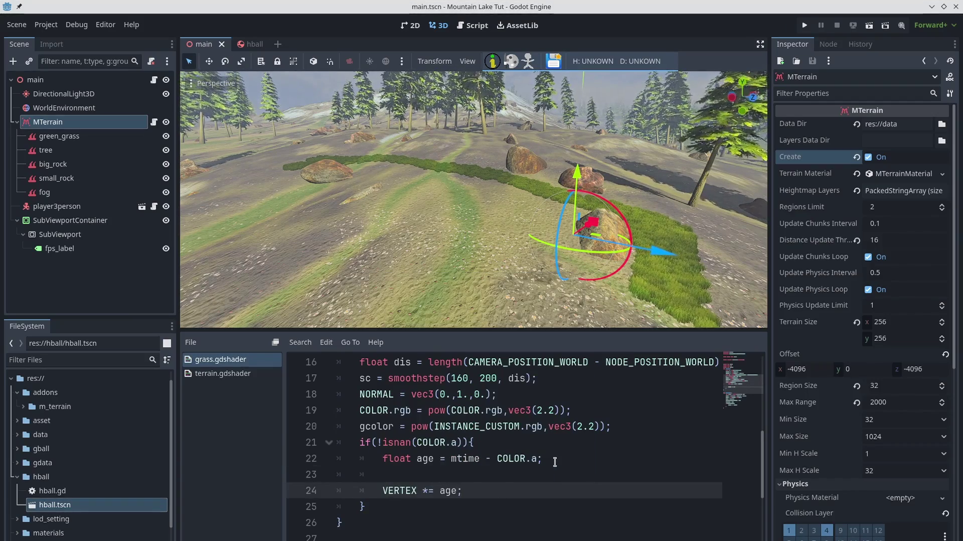
left_click(59, 136)
left_click(510, 61)
left_click(436, 202)
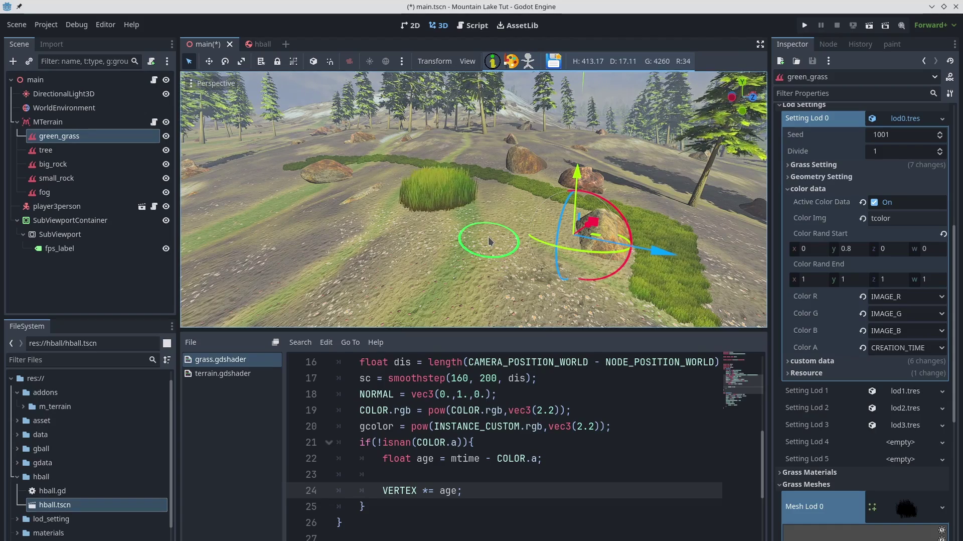
- Clamp age to 0.0–1.0 in the shader and save
left_click(578, 475)
type("age = clamp(age,0.0,1.0)")
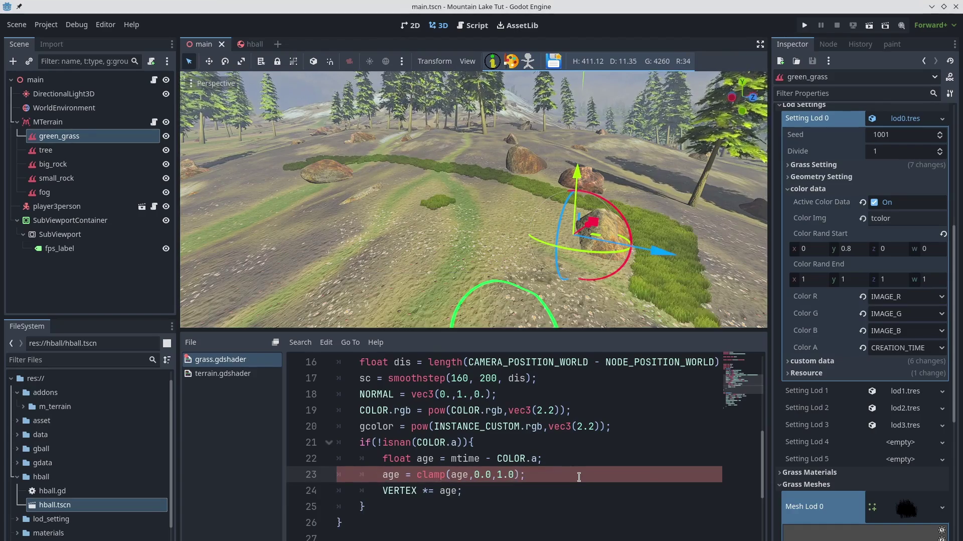
type(";")
key("ctrl+s")
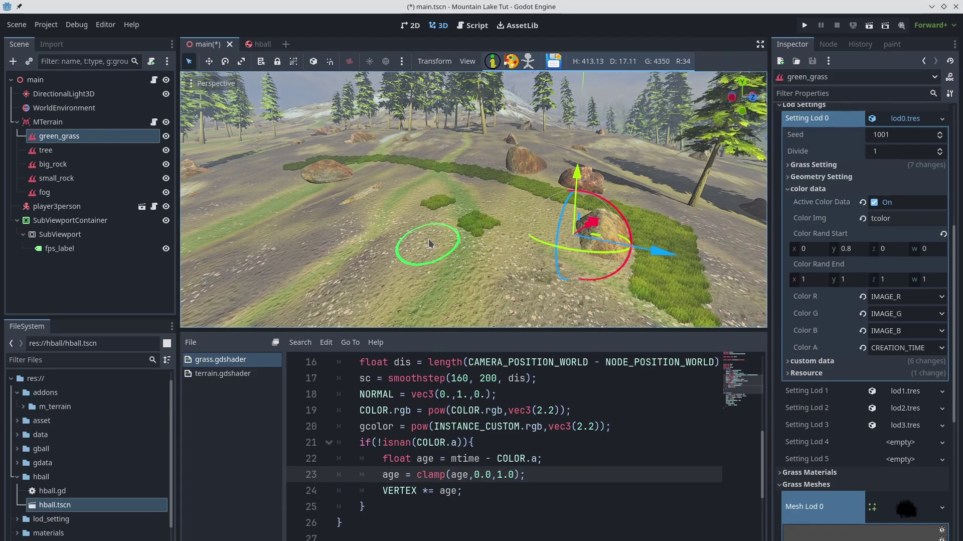
- Paint one more grass patch with green_grass and watch it grow in
left_click(429, 243)
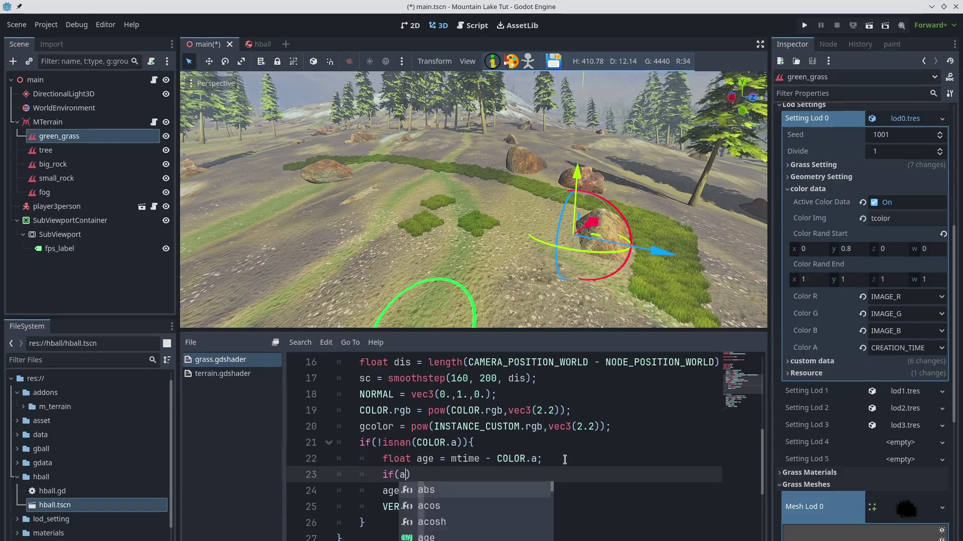
- Wrap the growth code in if(age>0.0){ }, then paint a patch and a strip of grass
type("ge>0.0)")
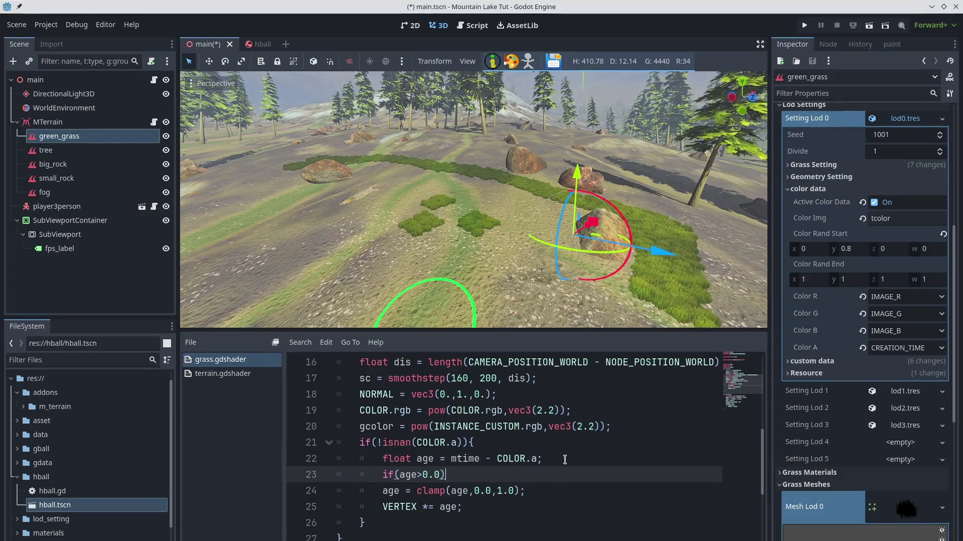
type("{")
key("Return")
key("alt+Down")
key("alt+Down")
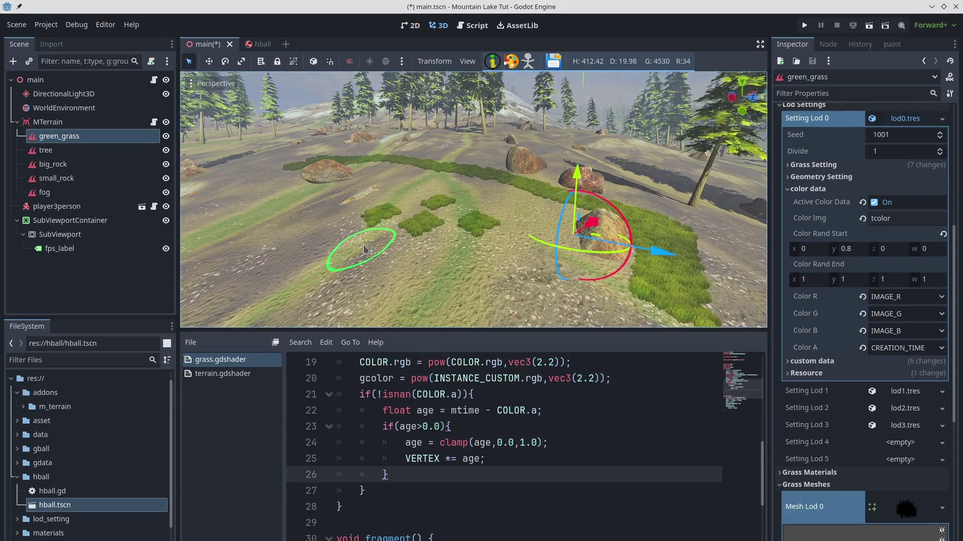
left_click(463, 276)
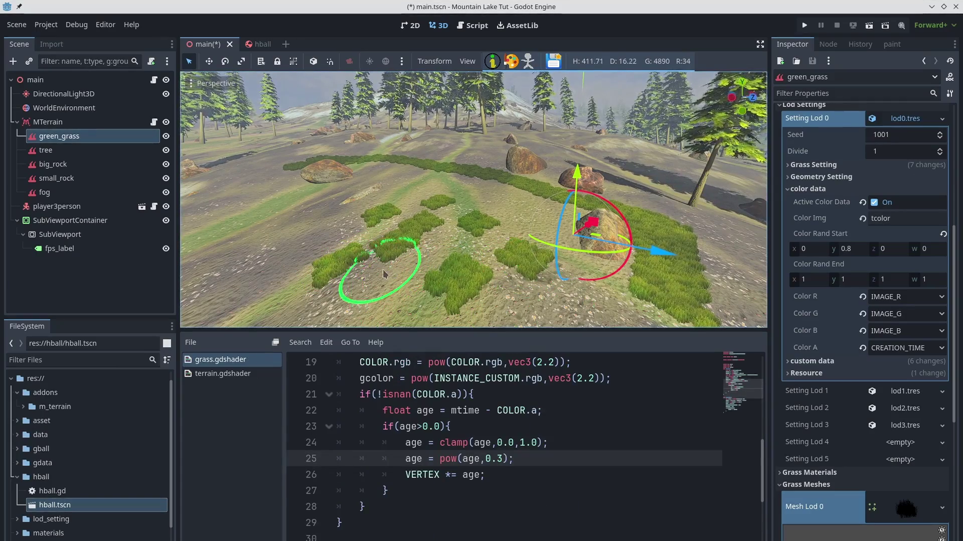
left_click_drag(384, 273, 287, 247)
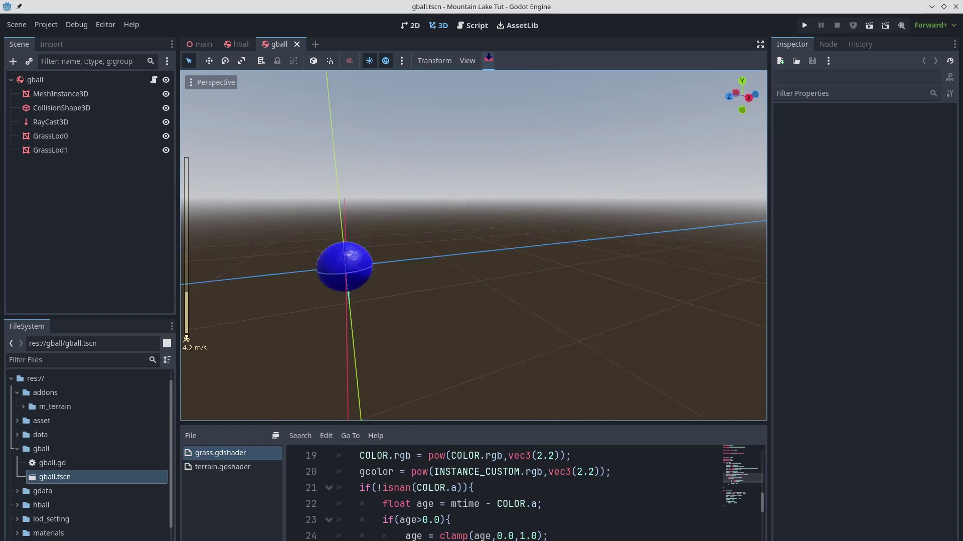
- In gball.gd, declare current_size = 2, const max_size = 10 and const grow_speed = 2
left_click(480, 280)
key("ctrl+F3")
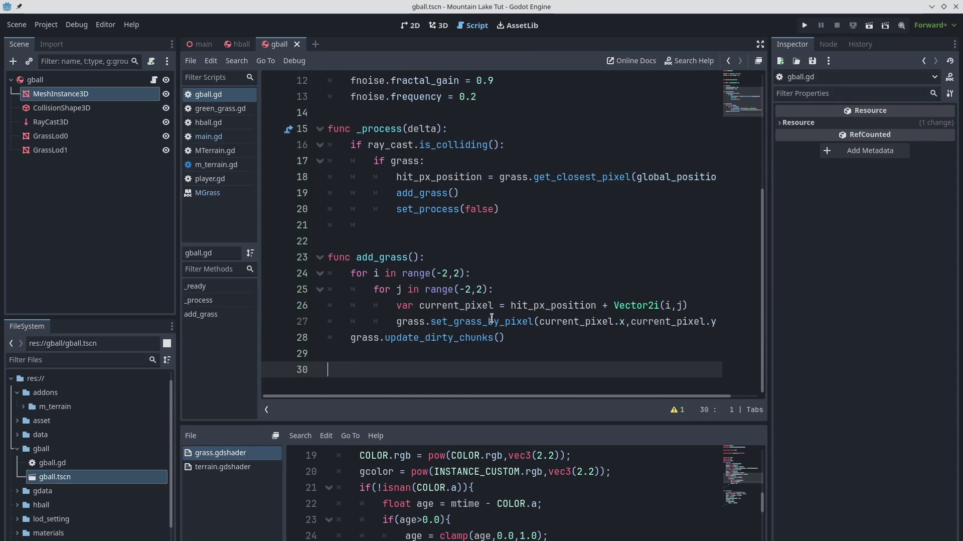
left_click_drag(770, 301, 890, 310)
scroll(425, 180, "up", 4)
left_click(426, 177)
type("var curren")
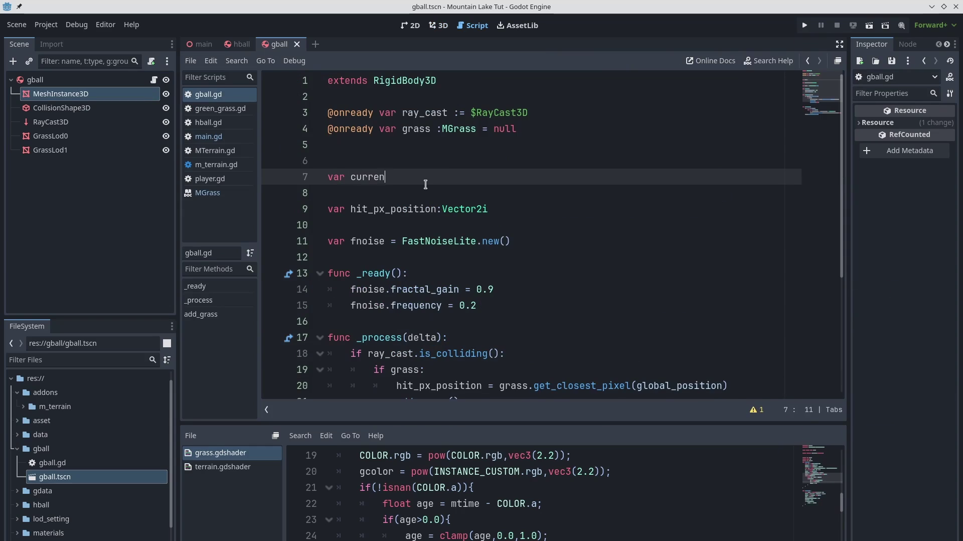
type("t_size:int=2")
key("Return")
type("const max_size:int=10")
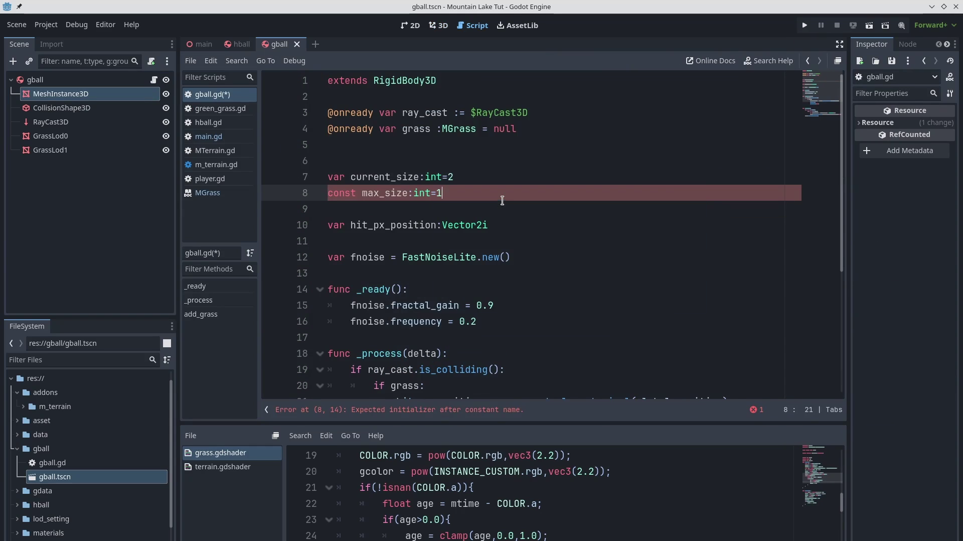
key("ctrl+s")
key("Return")
type("const grow_spee")
type("int=")
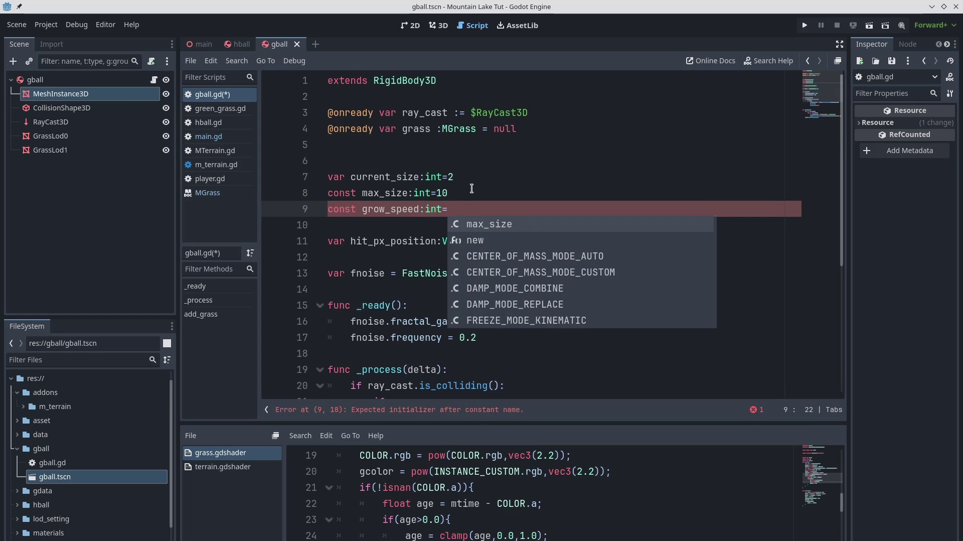
type("2")
- End add_grass by adding grow_speed to current_size, calling queue_free() and returning past max_size
scroll(502, 276, "down", 5)
left_click(539, 369)
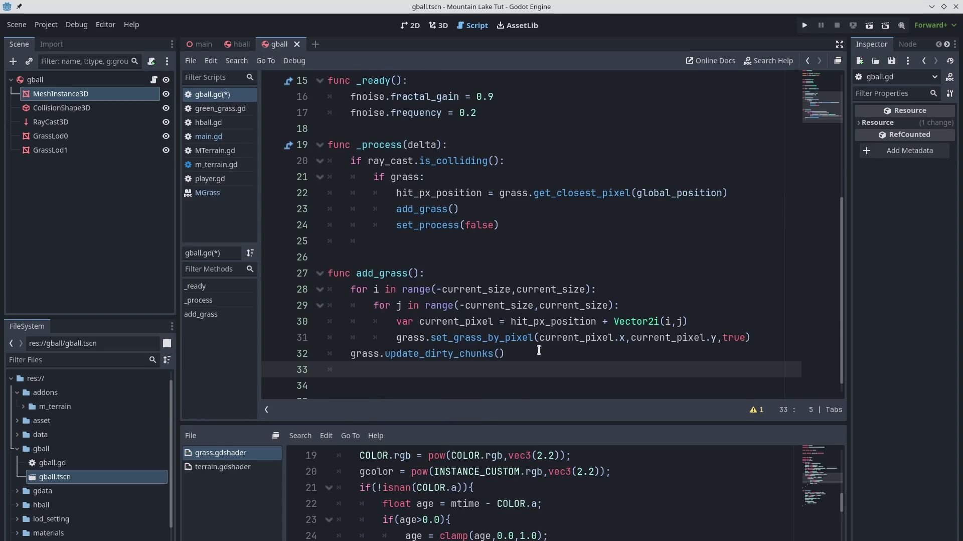
type("current_size += grow_speed")
key("Return")
key("ctrl+s")
type("rent_size")
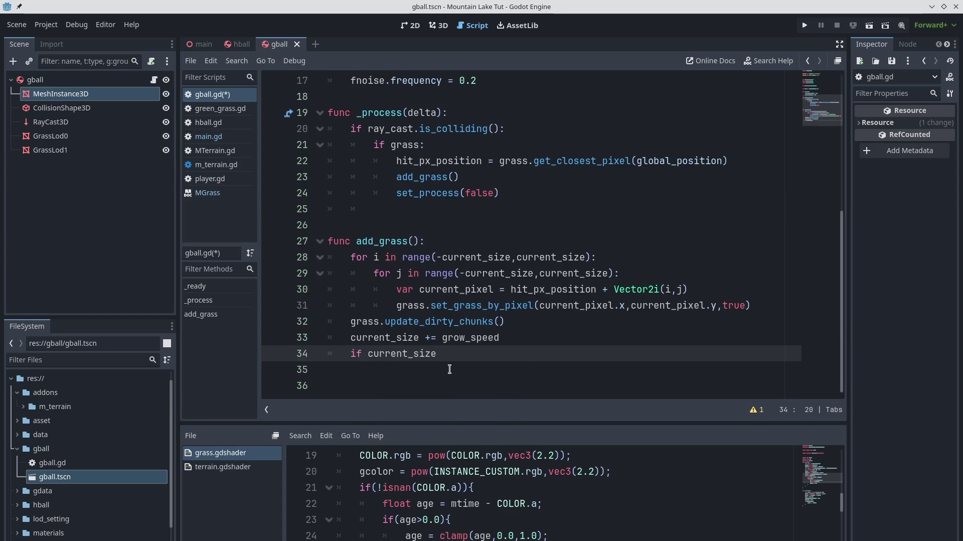
type(" > max_size:")
key("Return")
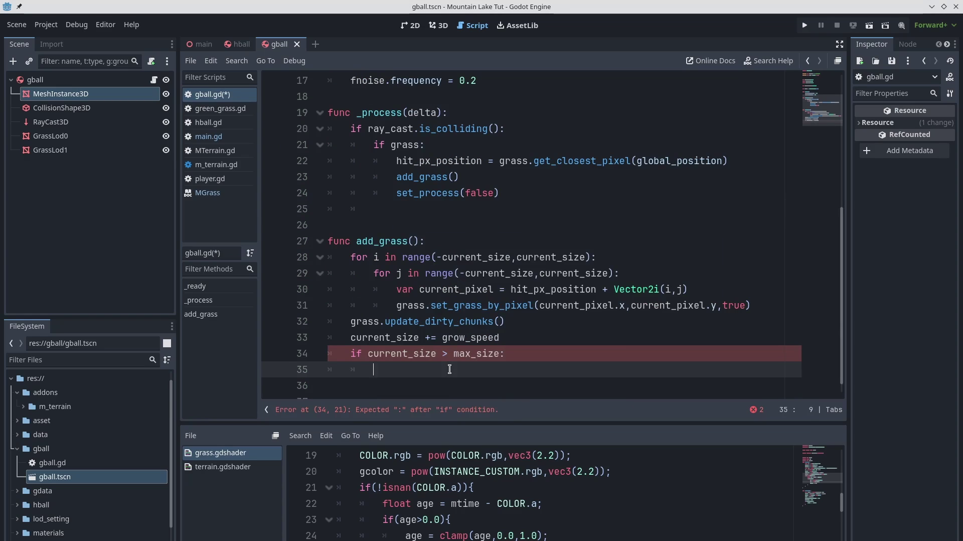
type("q")
key("Return")
key("Return")
type("retu")
key("Return")
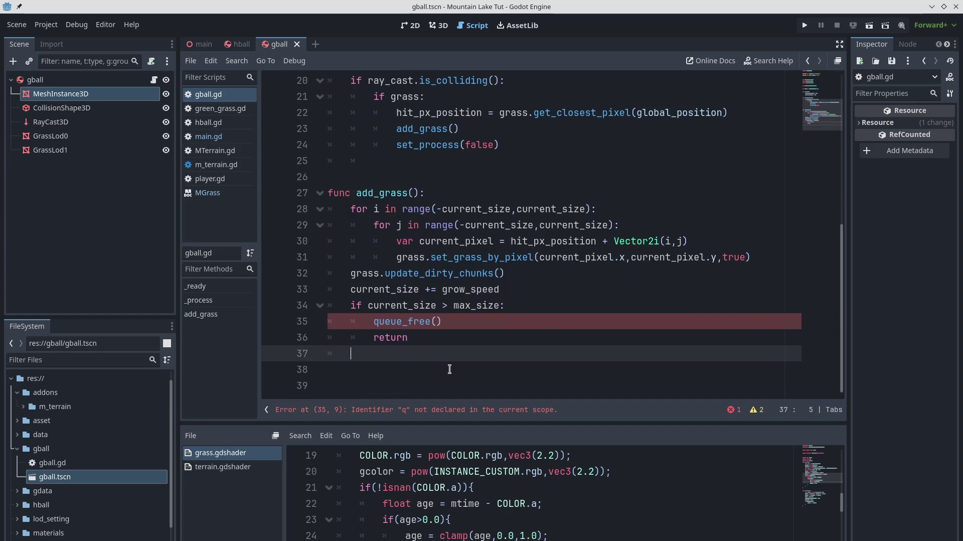
- Add a Timer child to the ball with a 0.25 s wait time and save
left_click(35, 79)
key("ctrl+a")
type("timer")
key("Return")
left_click(923, 141)
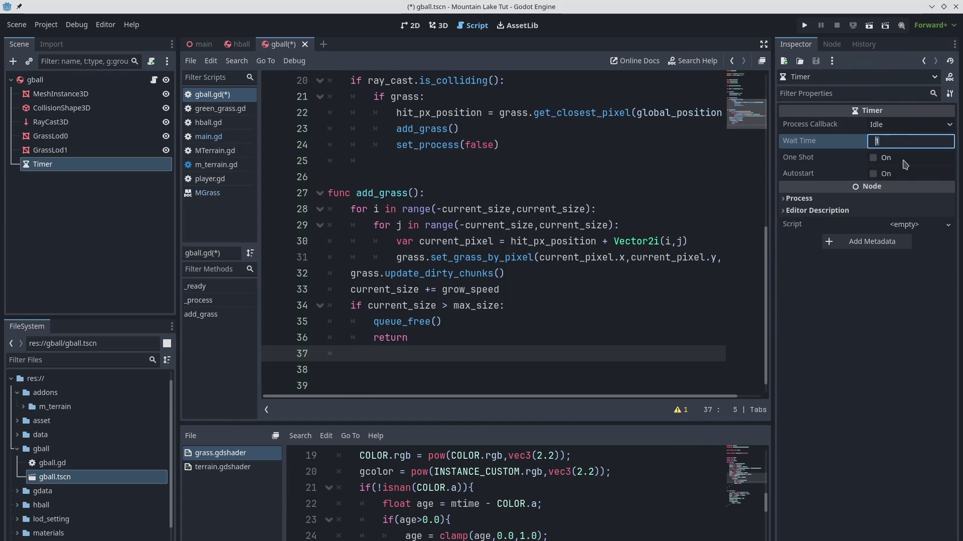
type("0.0,1")
key("Return")
key("ctrl+s")
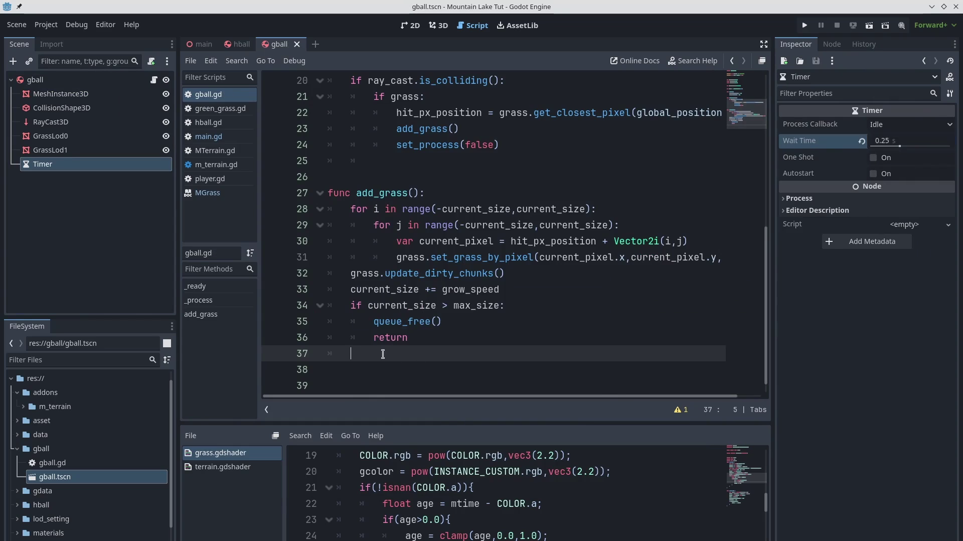
- Connect the Timer's timeout signal to the ball script and make it One Shot
left_click(832, 44)
double_click(818, 110)
left_click(518, 414)
left_click(796, 44)
left_click(873, 157)
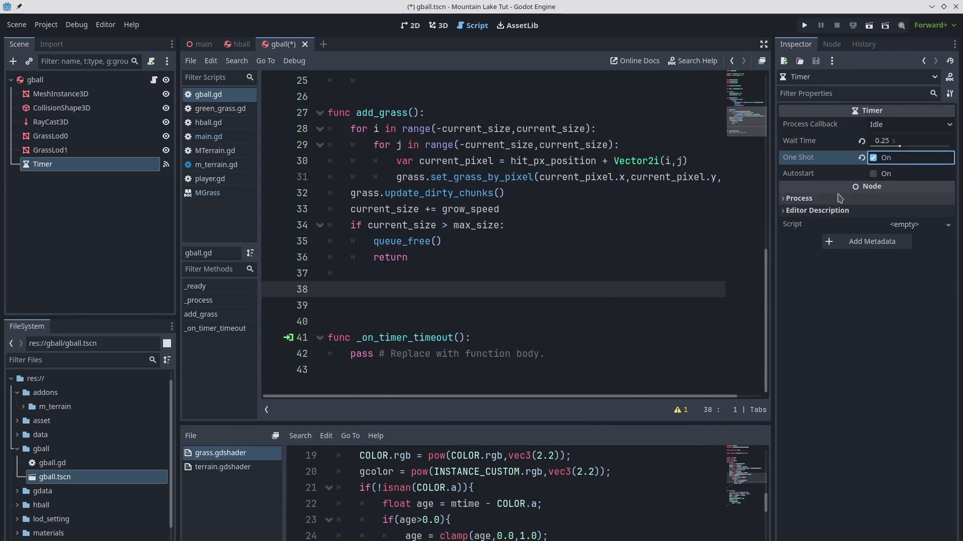
- Remove extra blank lines and call $Timer.start() at the end of add_grass
left_click(403, 311)
key("BackSpace")
key("BackSpace")
key("BackSpace")
key("BackSpace")
key("ctrl+s")
key("Return")
key("BackSpace")
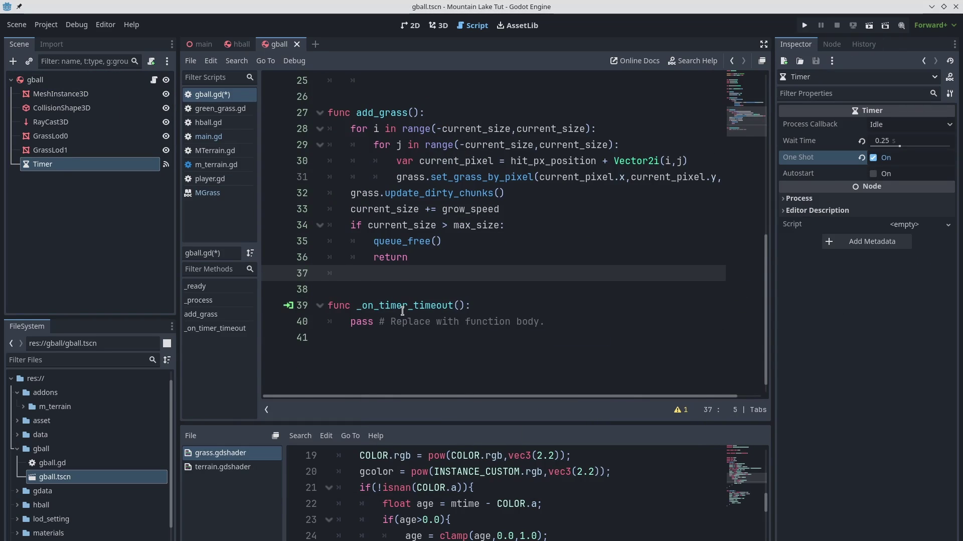
type("$TI")
key("Return")
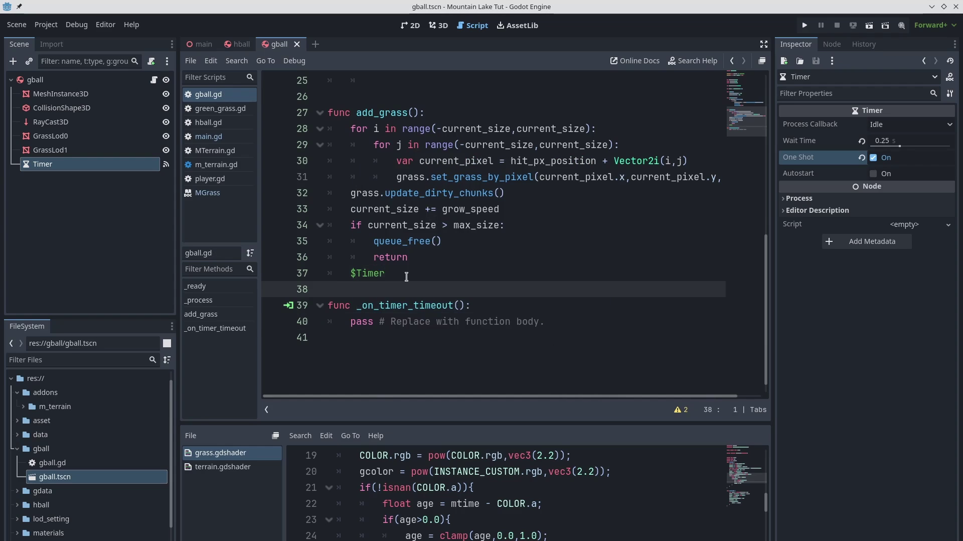
left_click(484, 279)
type(".start")
key("Return")
- Make the timeout handler call add_grass(), save, and launch the game with F5
left_click_drag(351, 321, 545, 321)
type("add_grass()")
key("ctrl+s")
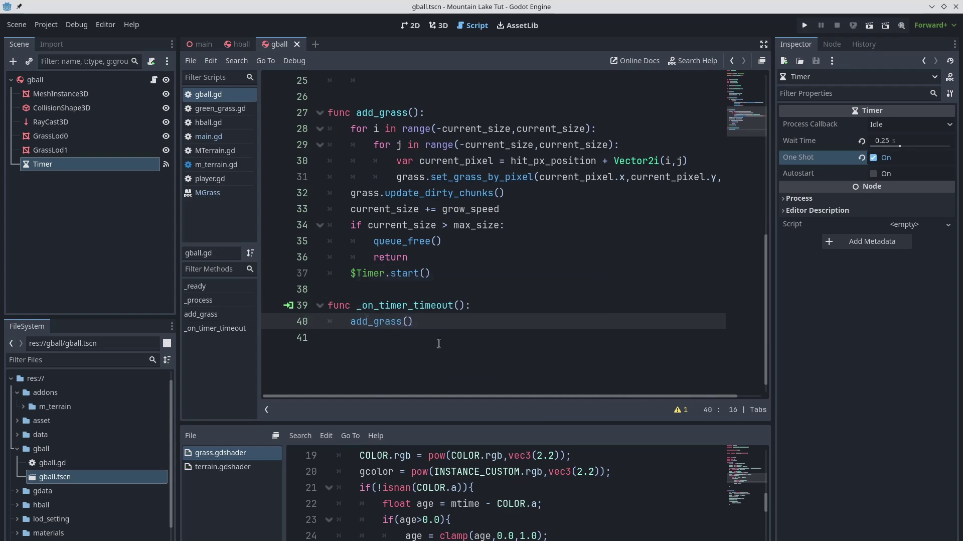
double_click(381, 322)
key("F5")
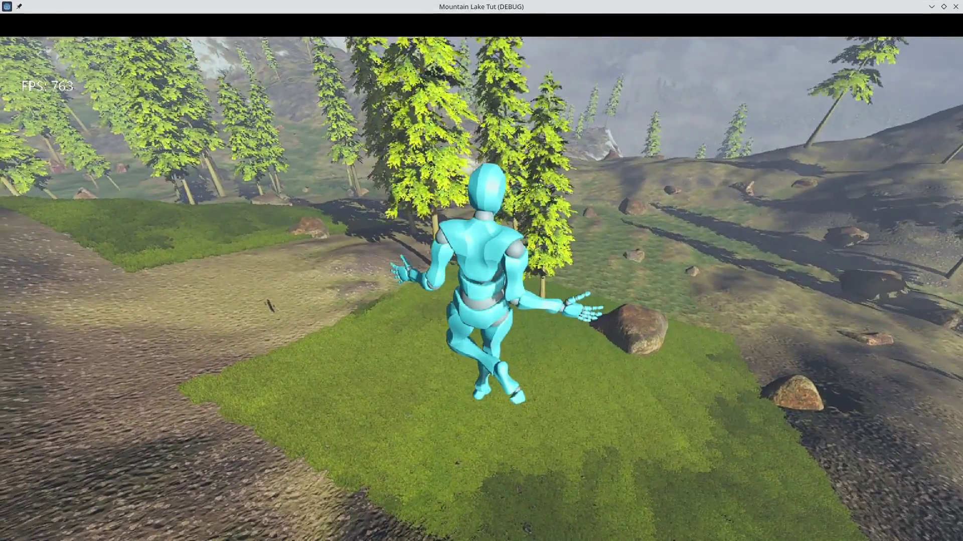
- Add a check that skips pixels beyond current_size with continue, then rerun the game
key("Return")
type("if ")
type("current_size:")
key("Return")
type("continue")
key("F5")
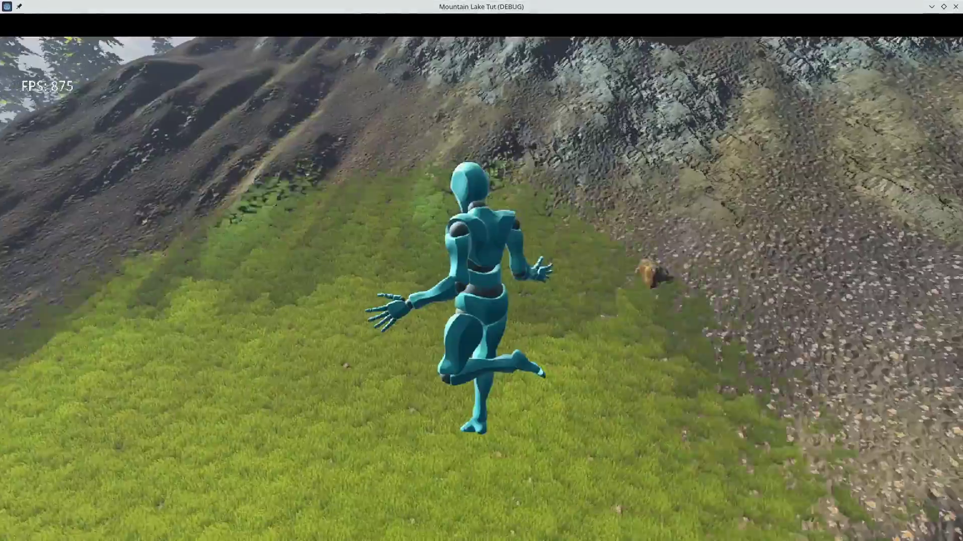
- Stop the game and create a FastNoiseLite fast_noise with fractal_gain 0.9 and frequency 0.25
key("F8")
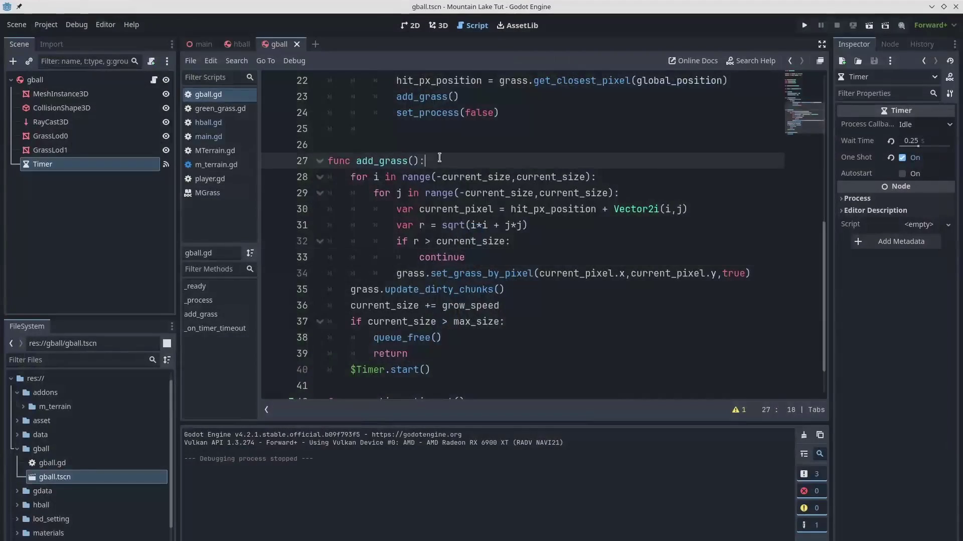
type("var fast_noise:=Fast")
key("Return")
type(".new()fast_noise")
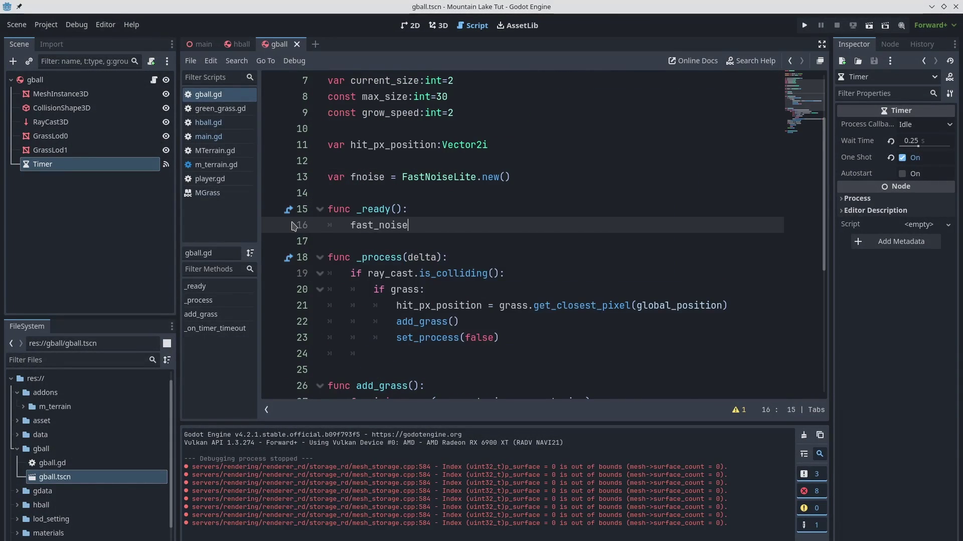
type(".fractal_gain = 0.9")
key("ctrl+s")
key("Return")
type("fast_noise.fre")
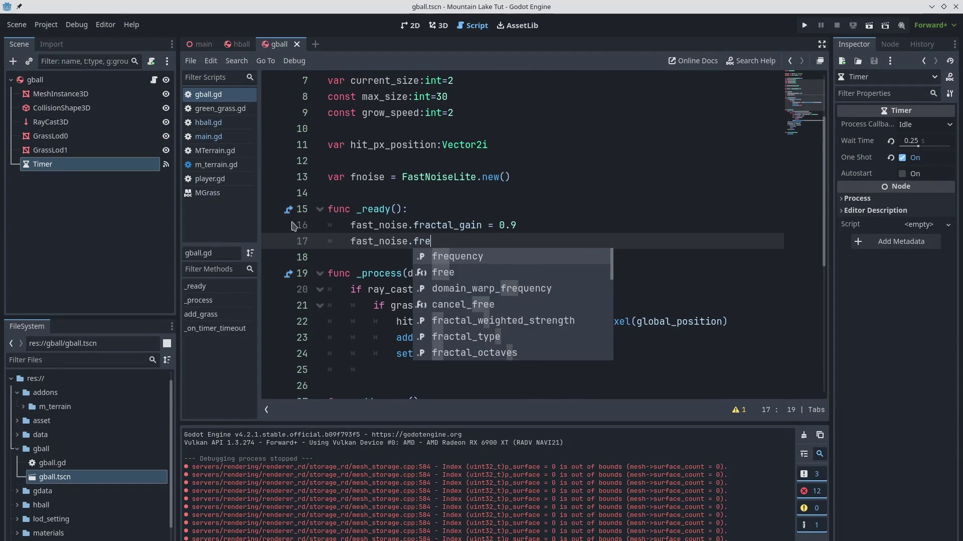
type("quency = 0.25")
key("ctrl+s")
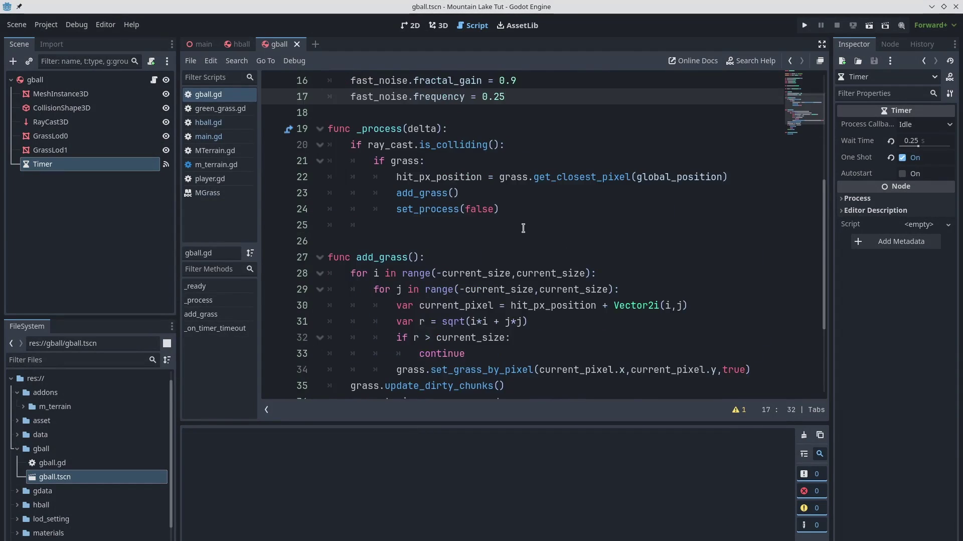
- Add var n = fast_noise.get_noise_2d(current_pixel.x,current_pixel.y) after the distance line
scroll(504, 260, "down", 3)
left_click(564, 182)
key("Return")
type("var n = f")
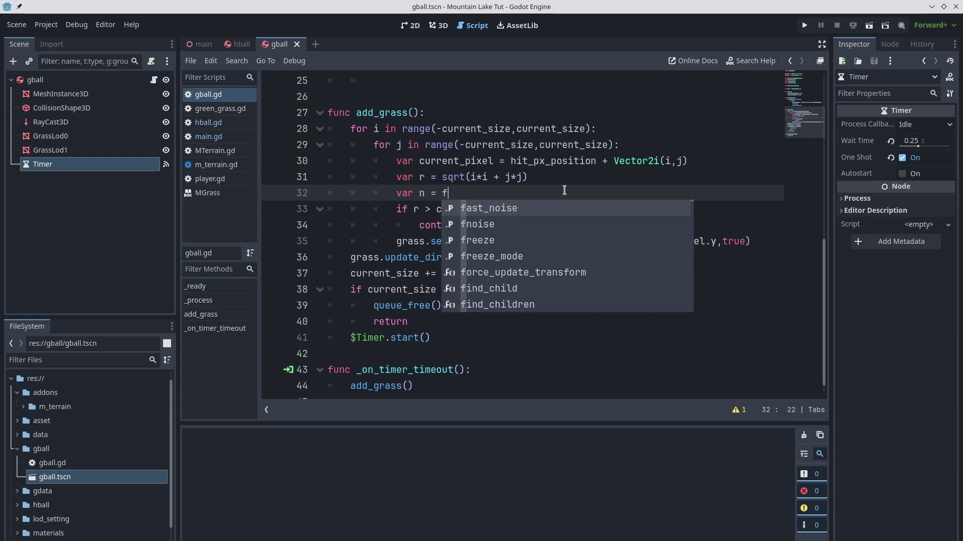
key("Return")
type(".get_noise_2d(")
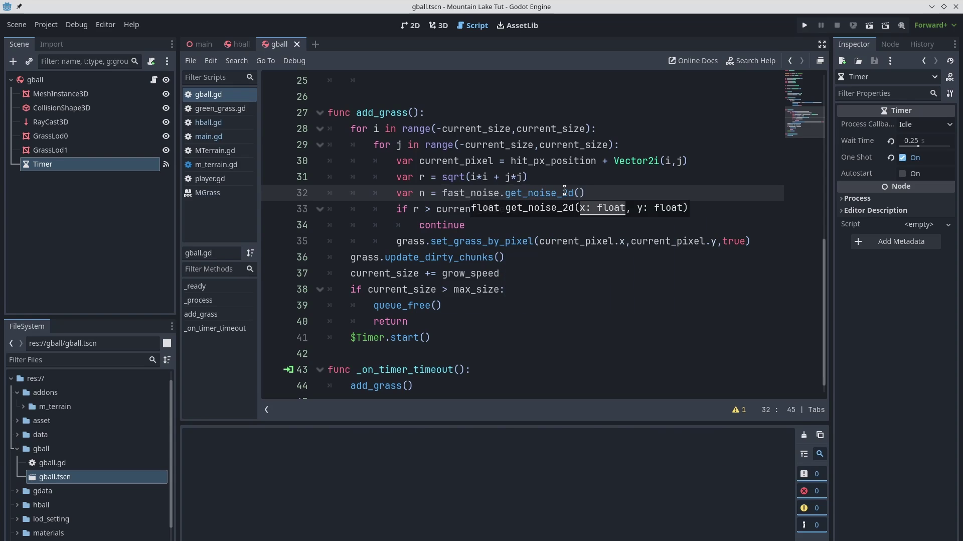
type("current_pixel.x,current_pixel.y)")
key("Return")
type("if n < -0.1:")
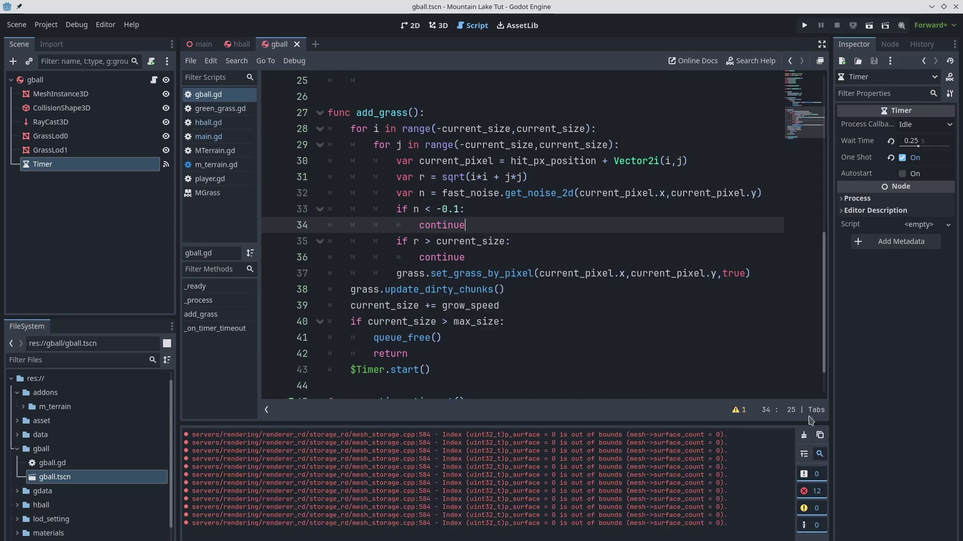
- Run the game with F5 and walk the character forward onto the grassy area
key("F5")
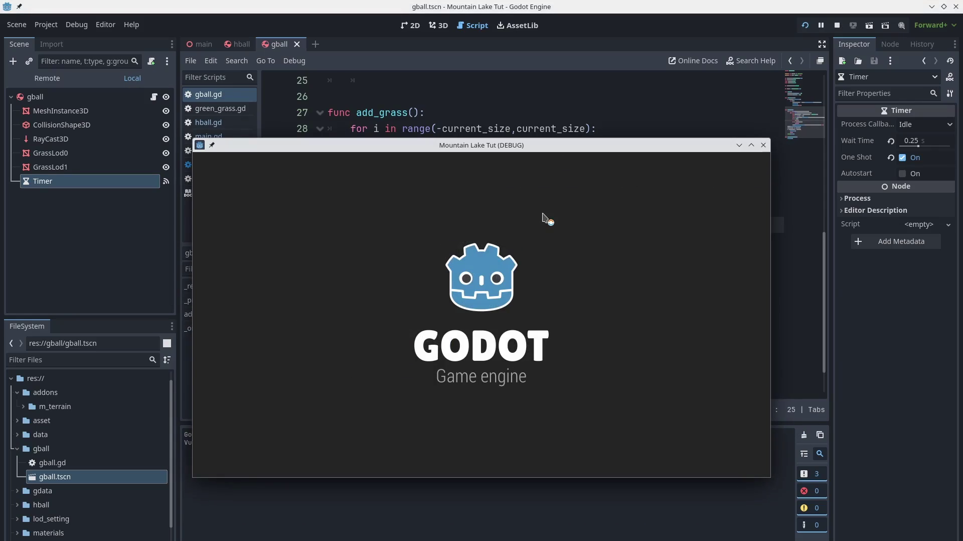
key("w")
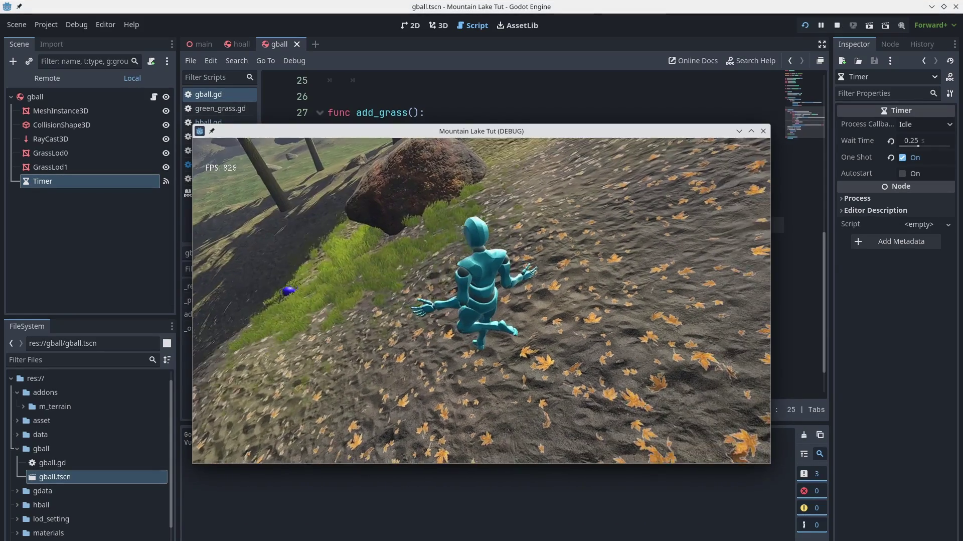